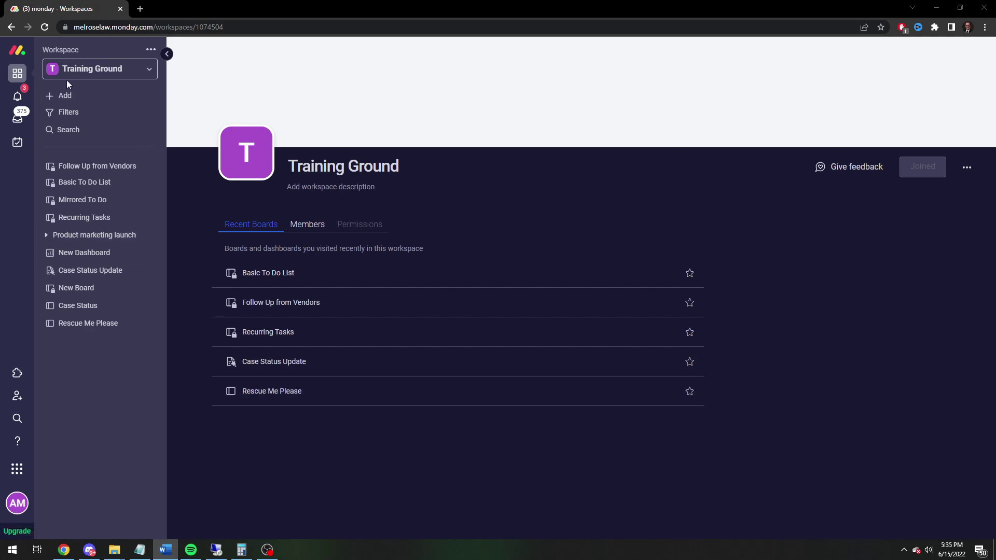
- Create a new board with default settings in the Training Ground workspace
{"action": "left_click", "coordinate": [63, 96]}
{"action": "left_click", "coordinate": [189, 100]}
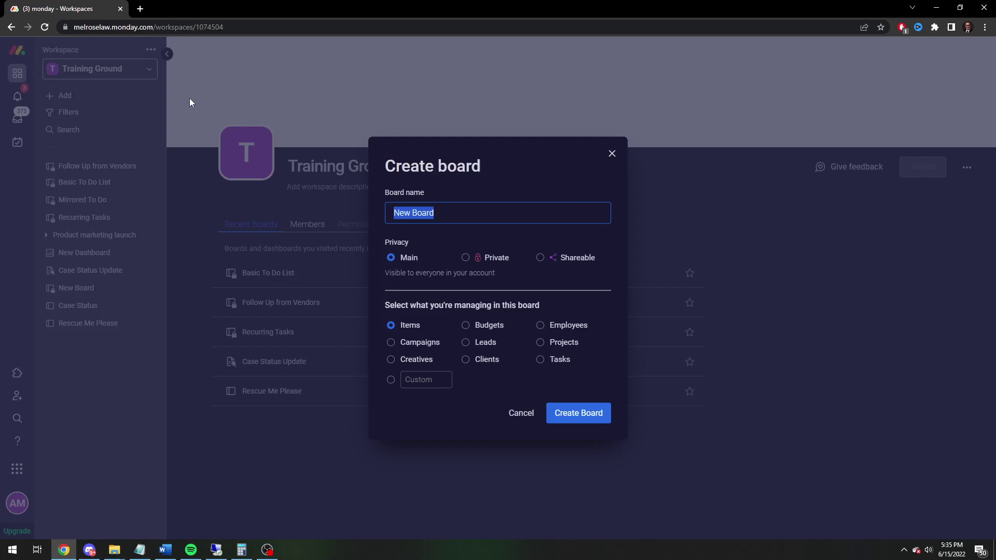
{"action": "left_click", "coordinate": [591, 421]}
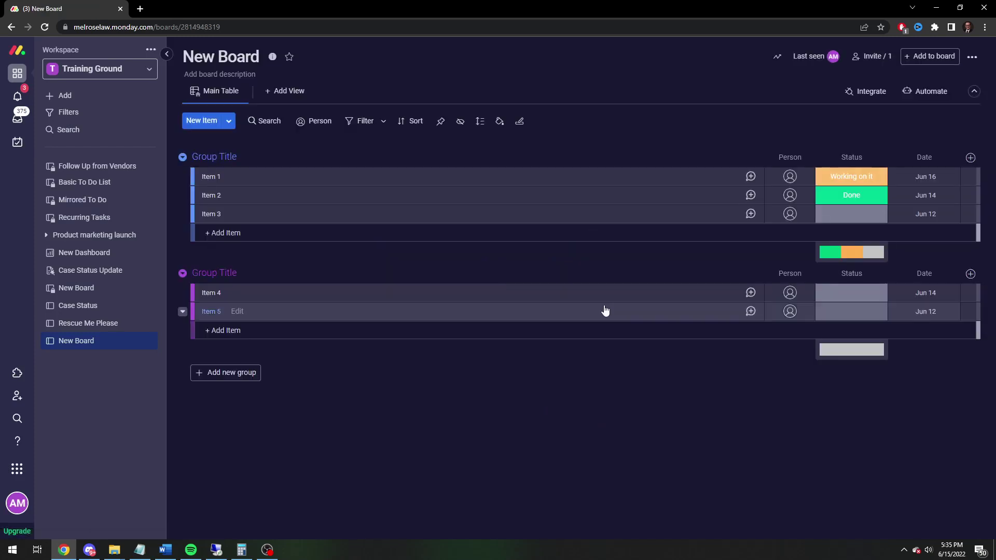
- Select all five sample items and delete them, leaving two empty groups
{"action": "left_click", "coordinate": [198, 177]}
{"action": "left_click", "coordinate": [199, 196]}
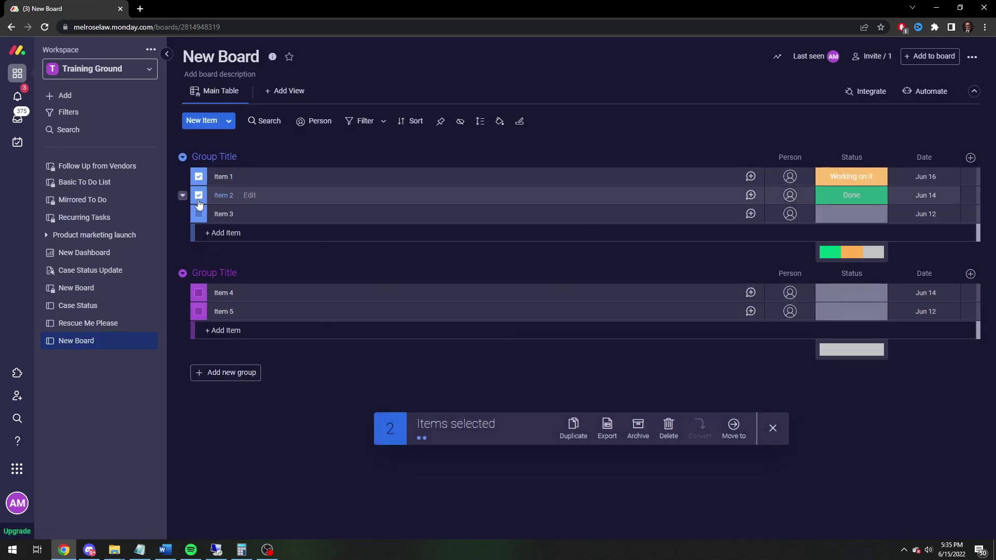
{"action": "left_click", "coordinate": [199, 214]}
{"action": "left_click", "coordinate": [199, 293]}
{"action": "left_click", "coordinate": [199, 311]}
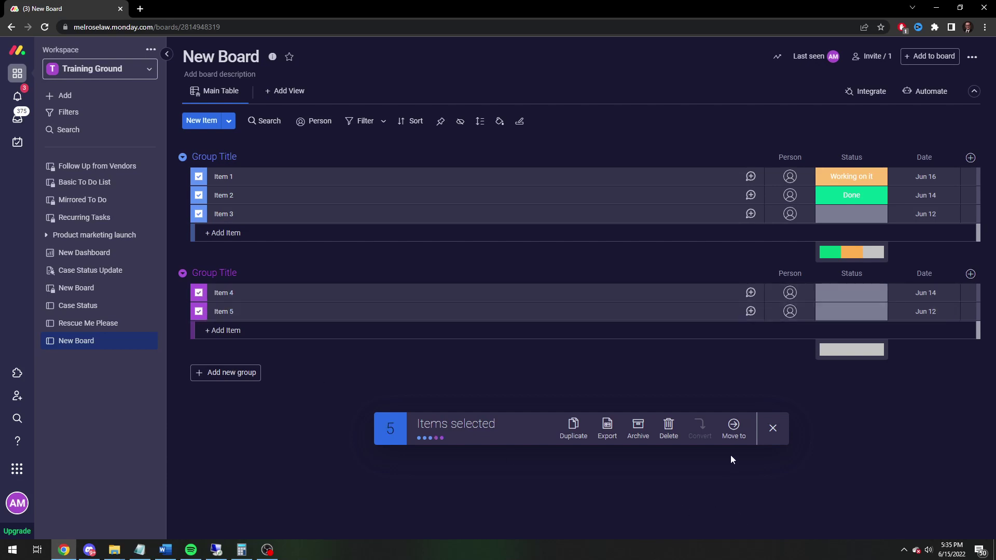
{"action": "left_click", "coordinate": [664, 428]}
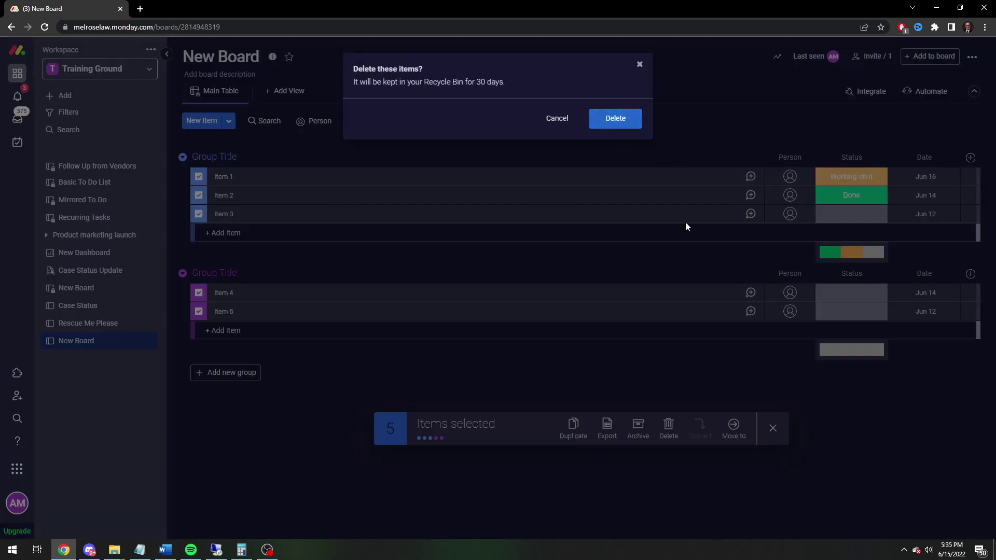
{"action": "key", "text": "Return"}
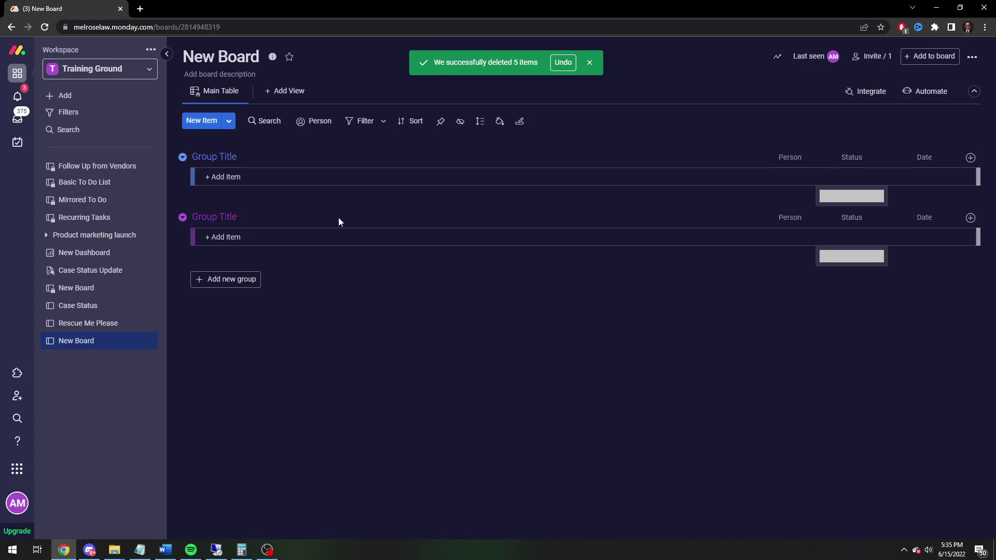
- Add the item 'I need to do this task' to the first group
{"action": "left_click", "coordinate": [217, 178]}
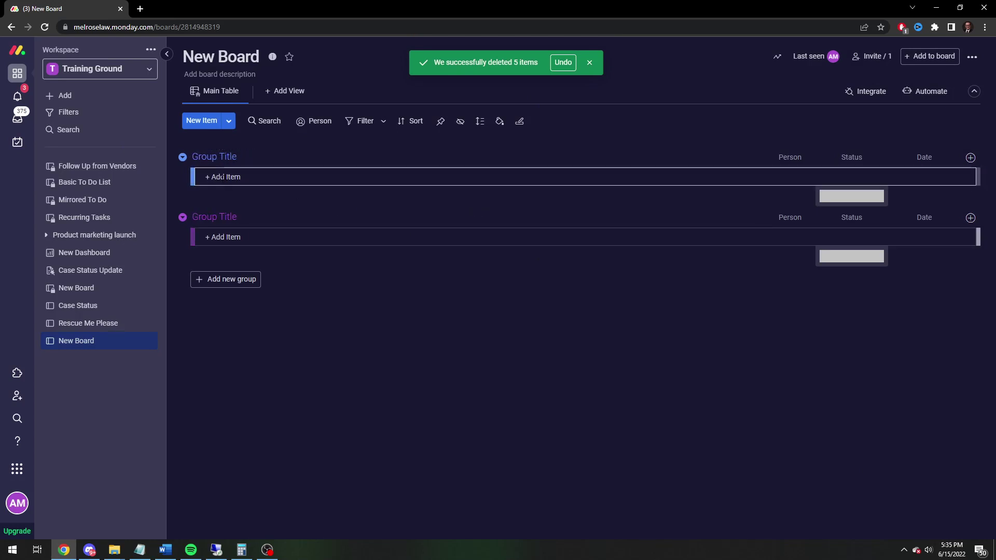
{"action": "left_click", "coordinate": [222, 177]}
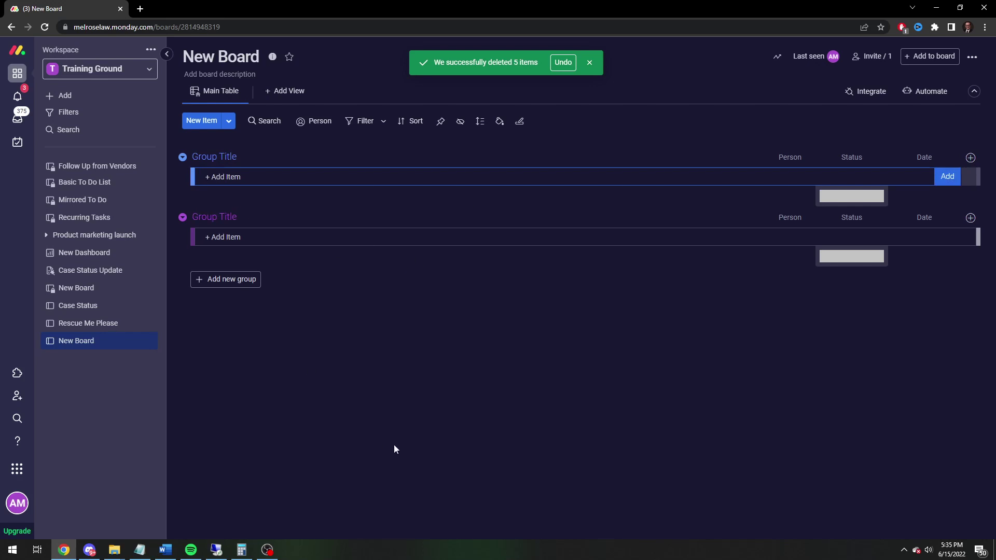
{"action": "type", "text": "I need to do this task"}
{"action": "key", "text": "Return"}
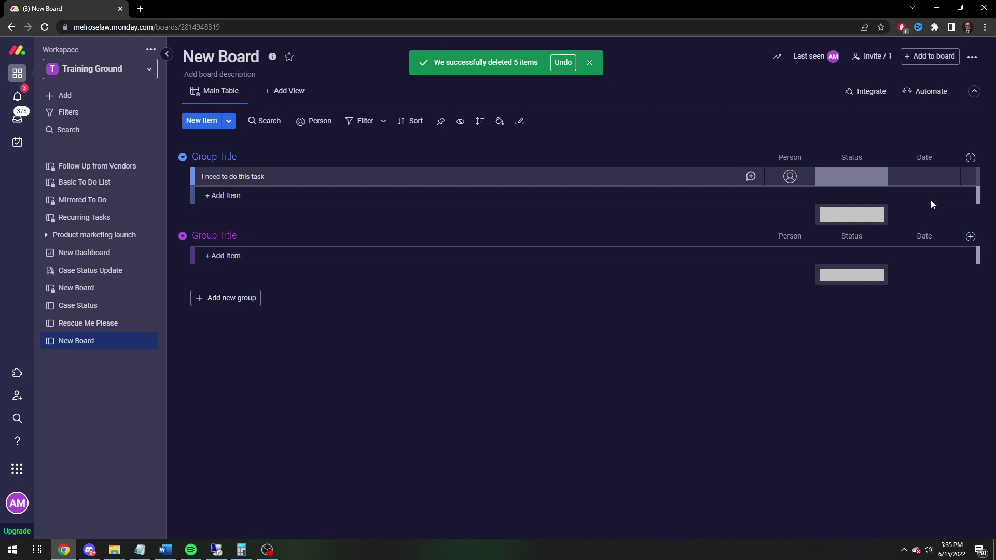
{"action": "left_click", "coordinate": [789, 179]}
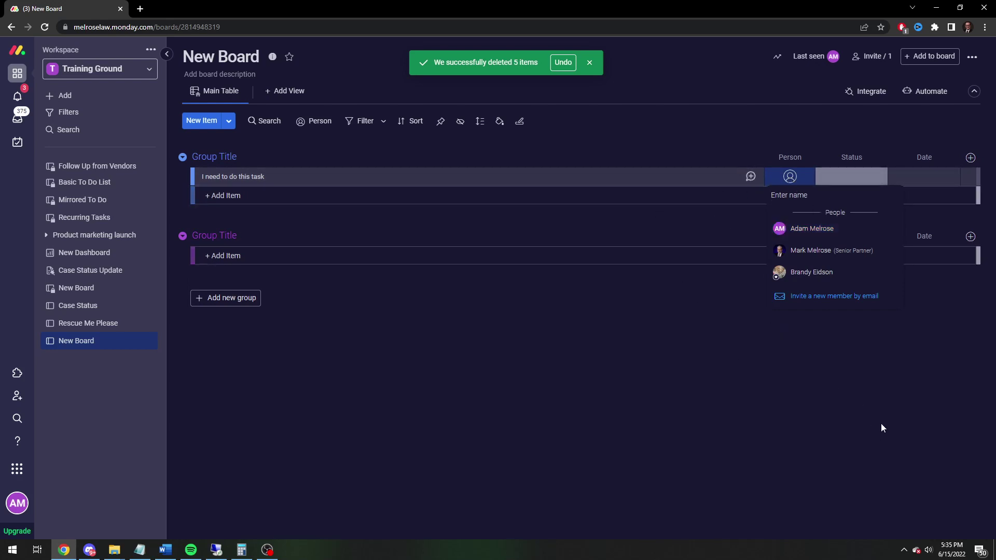
- Assign the first team member in the People list to 'I need to do this task'
{"action": "left_click", "coordinate": [855, 431]}
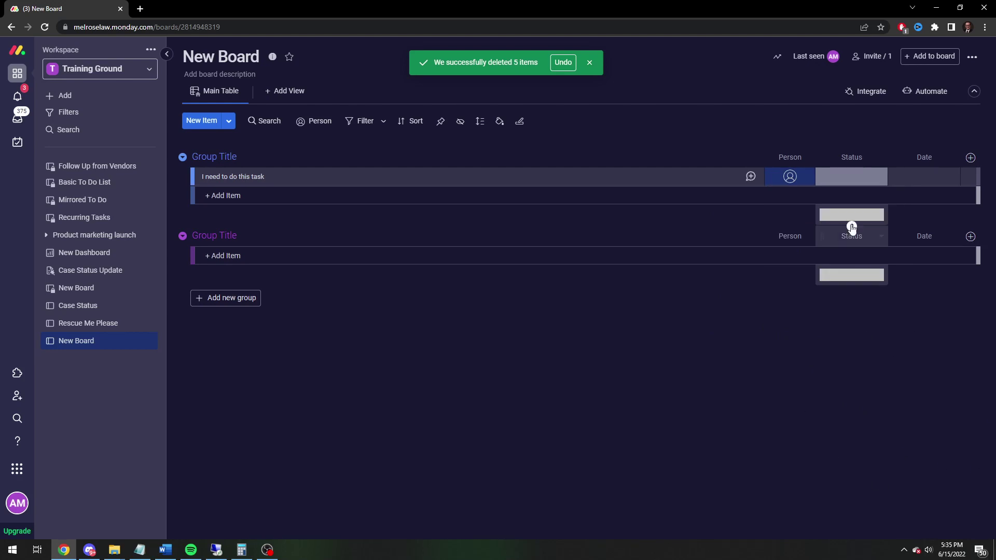
{"action": "left_click", "coordinate": [789, 177]}
{"action": "left_click", "coordinate": [802, 228]}
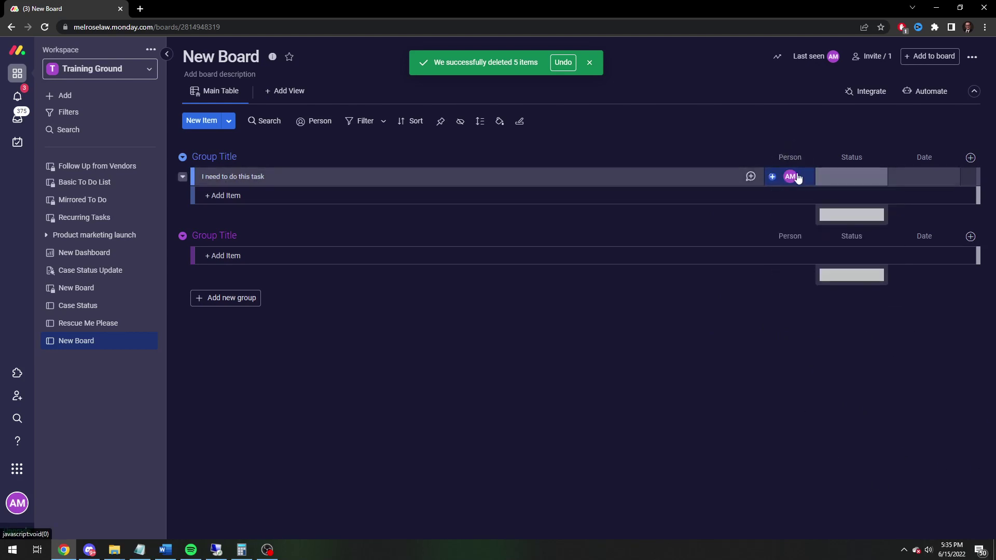
{"action": "left_click", "coordinate": [797, 177]}
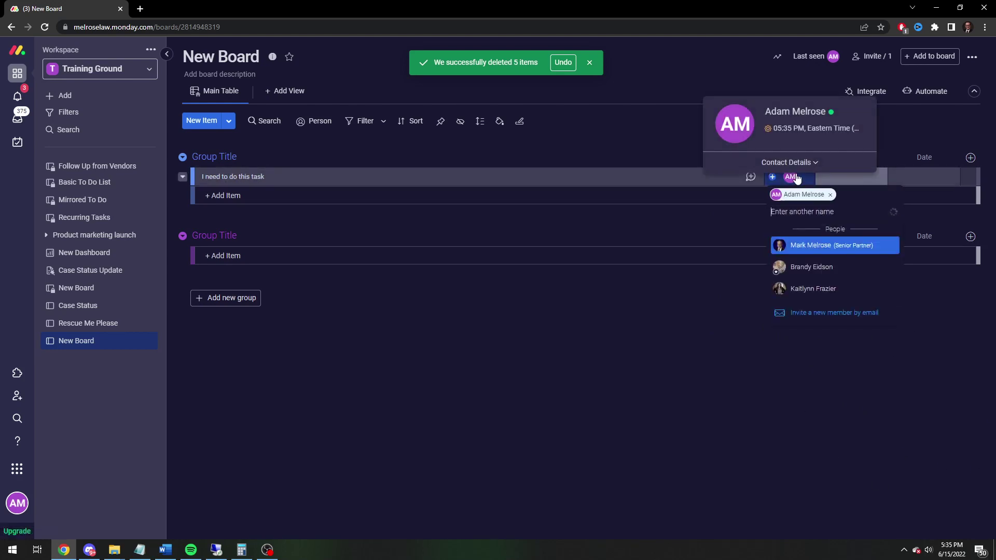
{"action": "left_click", "coordinate": [725, 370]}
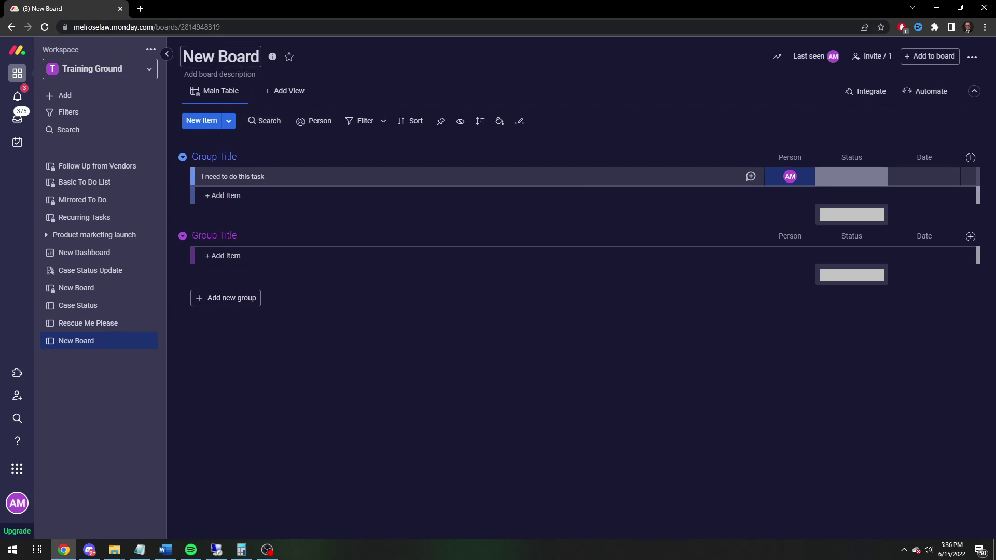
- Rename the board to the owner's 'To DO' list
{"action": "left_click", "coordinate": [217, 52]}
{"action": "type", "text": "Adam's"}
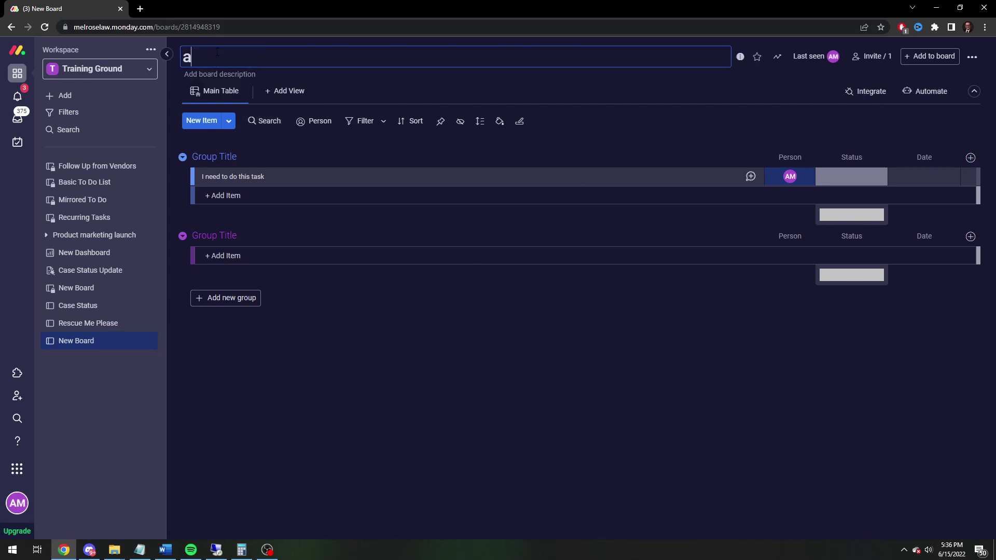
{"action": "type", "text": " To DO"}
{"action": "key", "text": "Return"}
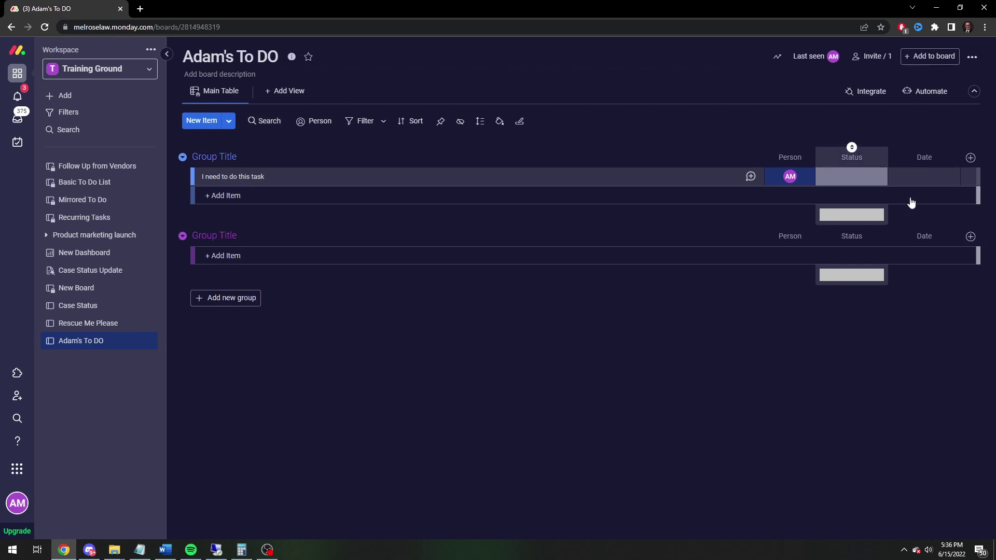
- Add a Task 2 item to the first group and assign it to the first team member
{"action": "left_click", "coordinate": [395, 197]}
{"action": "type", "text": "Task 2"}
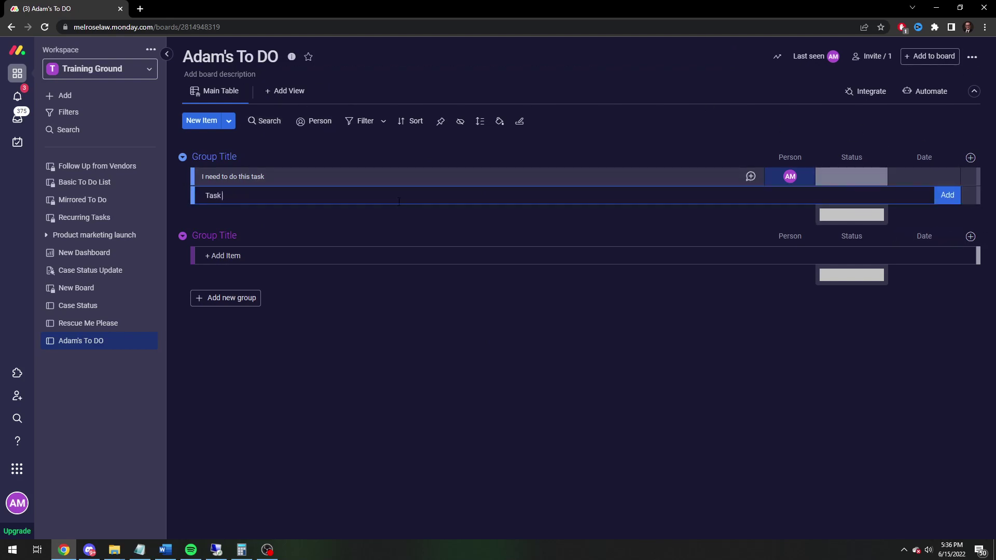
{"action": "key", "text": "Return"}
{"action": "left_click", "coordinate": [790, 195]}
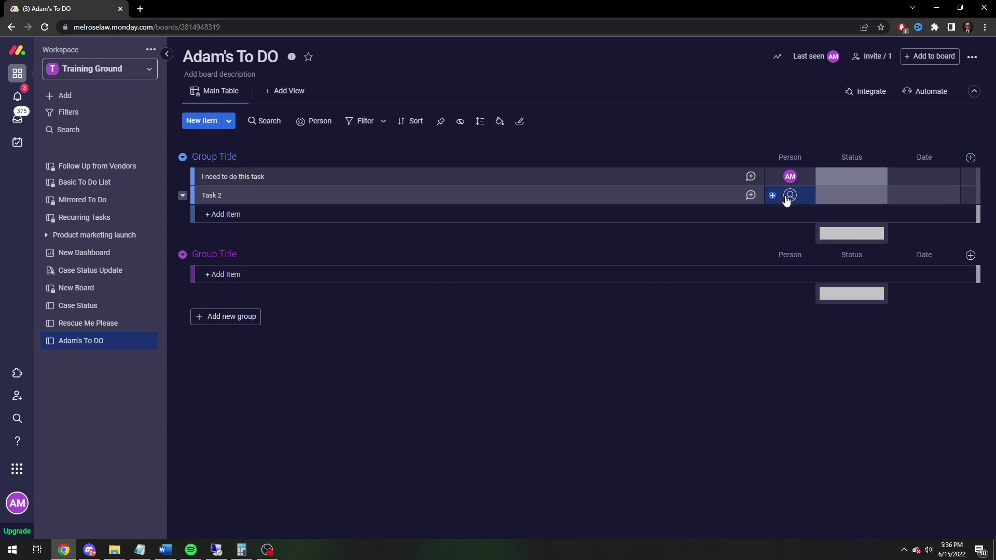
{"action": "left_click", "coordinate": [792, 244]}
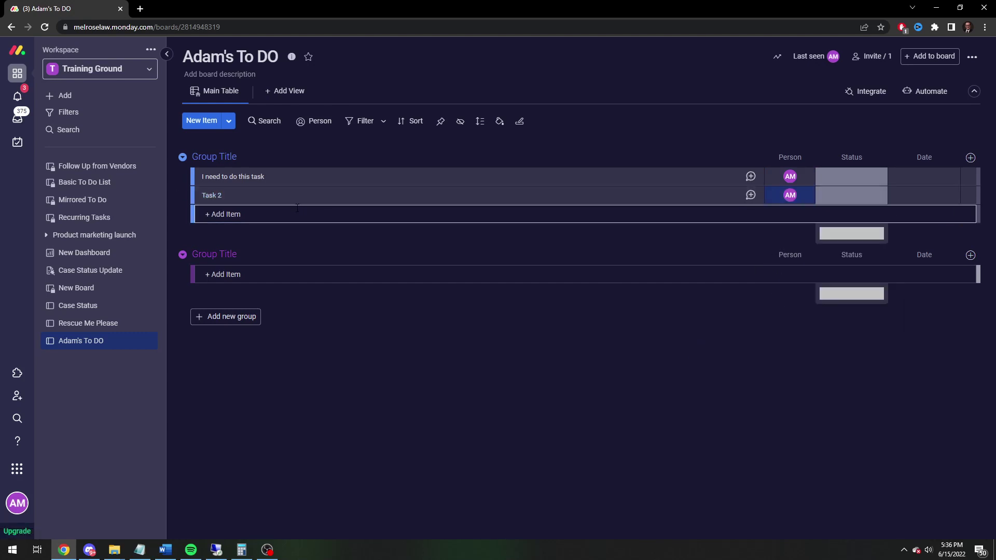
- Add the Basic template 'when an item is created, assign creator' targeting the Person column
{"action": "left_click", "coordinate": [940, 103]}
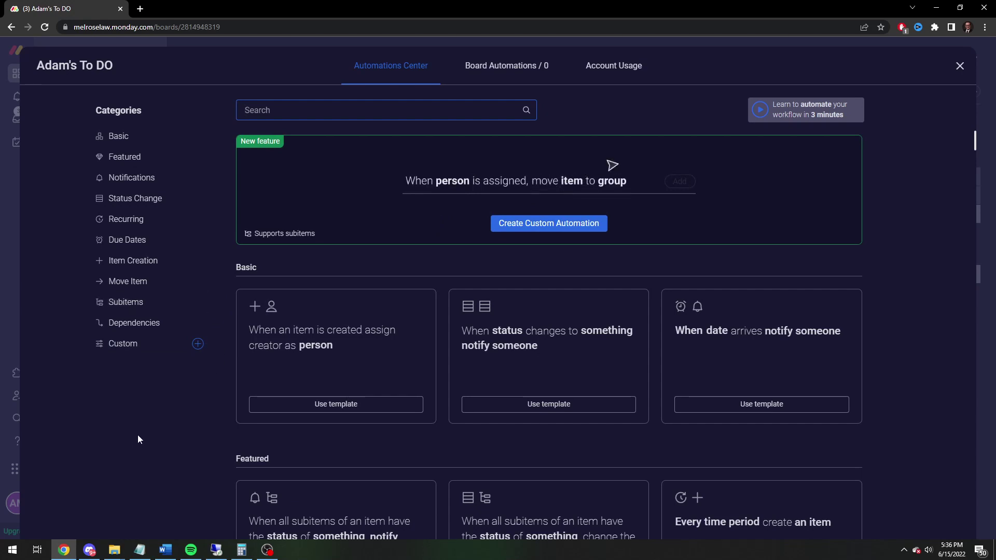
{"action": "scroll", "coordinate": [337, 395], "scroll_direction": "down", "scroll_amount": 2}
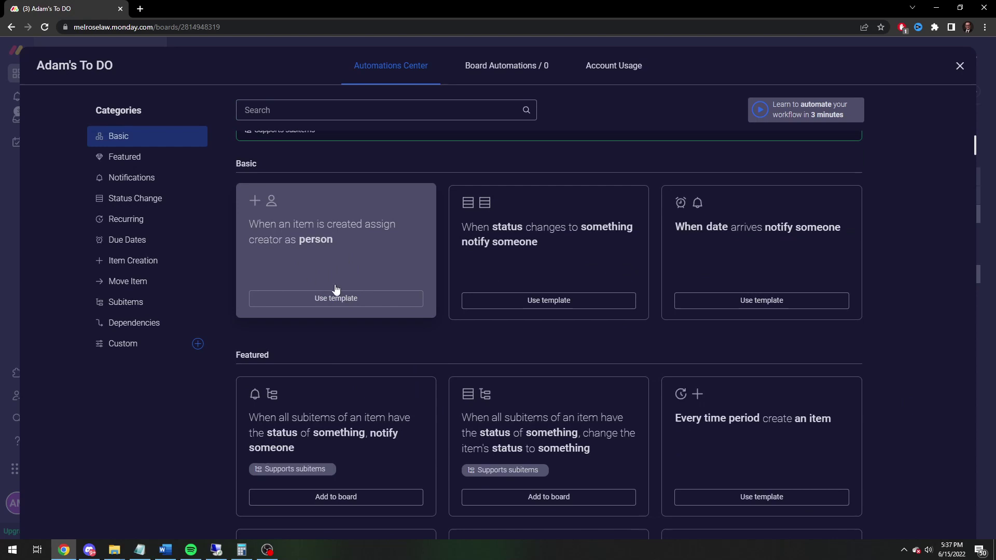
{"action": "left_click", "coordinate": [327, 255]}
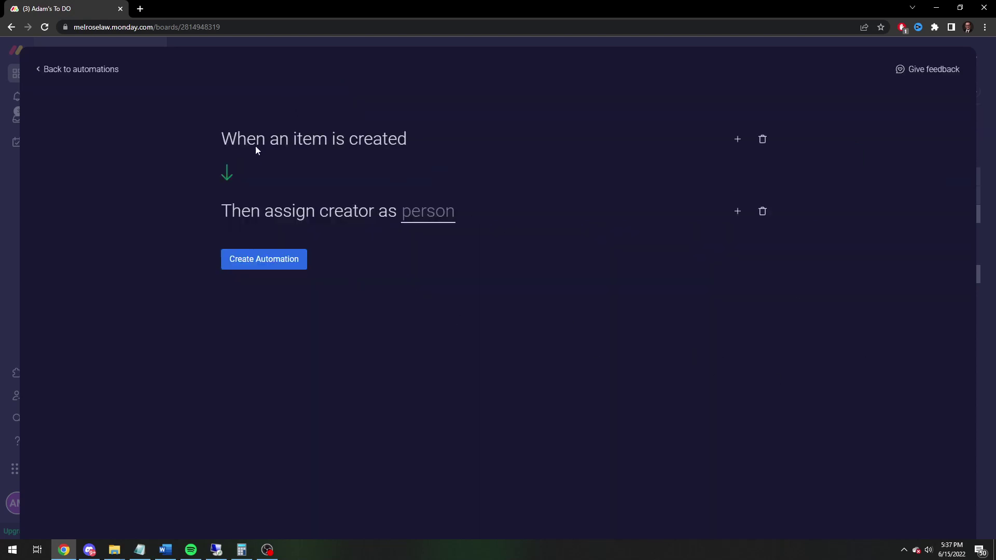
{"action": "left_click", "coordinate": [426, 219]}
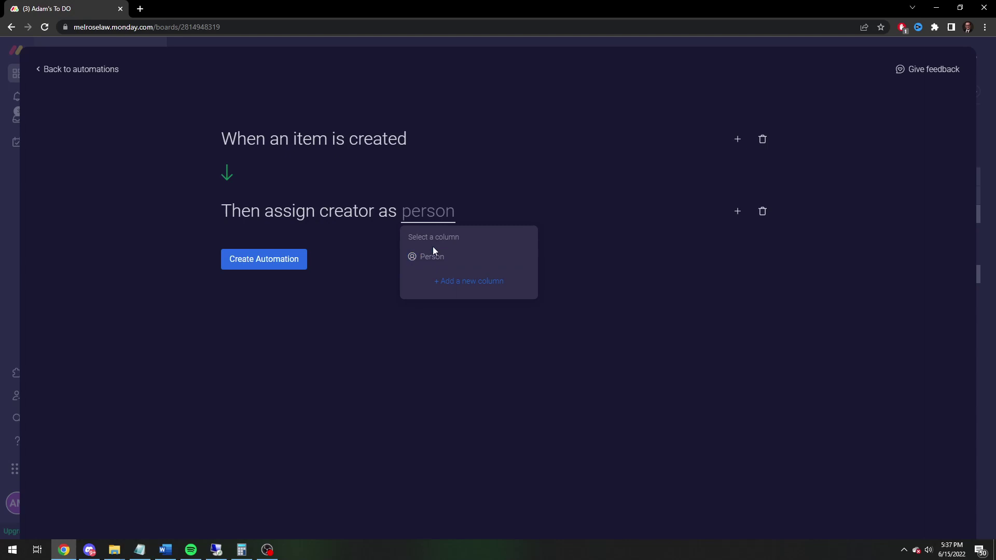
{"action": "left_click", "coordinate": [442, 258]}
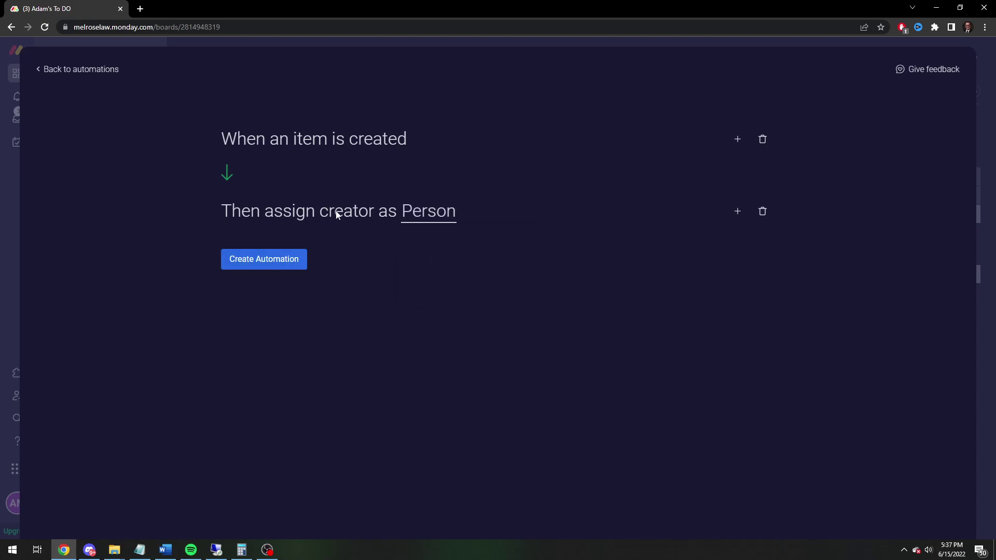
{"action": "left_click", "coordinate": [269, 262]}
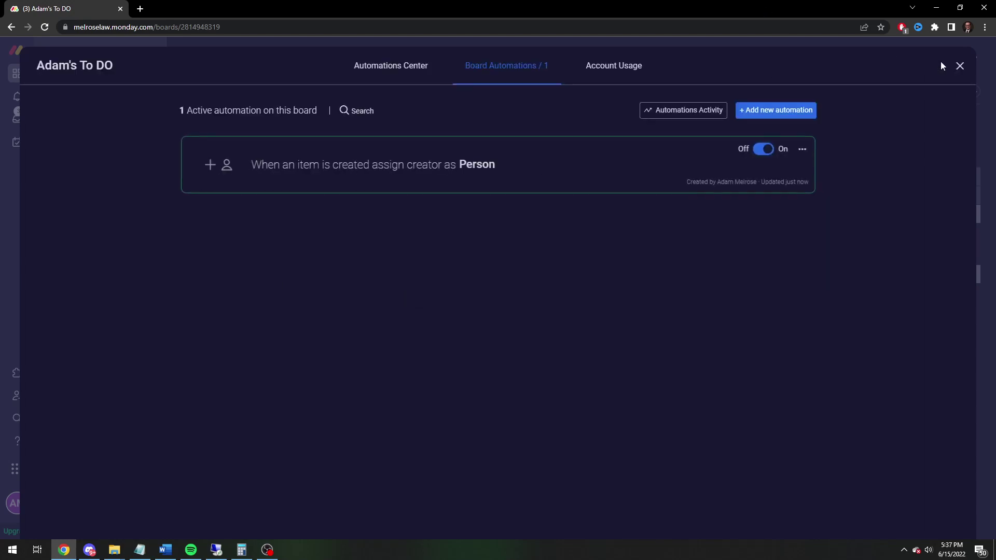
- Add a Task 3 item to the first group
{"action": "left_click", "coordinate": [960, 66]}
{"action": "left_click", "coordinate": [263, 220]}
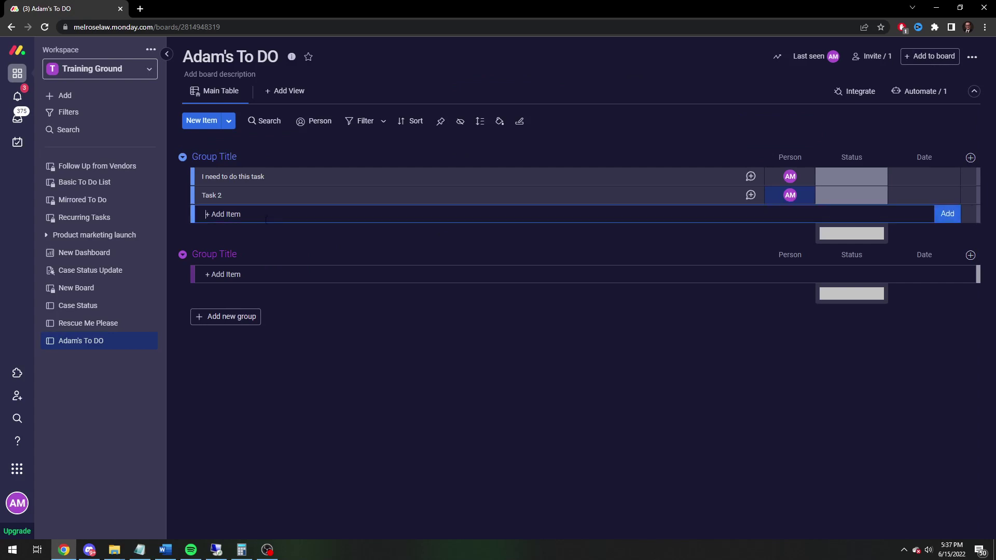
{"action": "type", "text": "Task 3"}
{"action": "key", "text": "Return"}
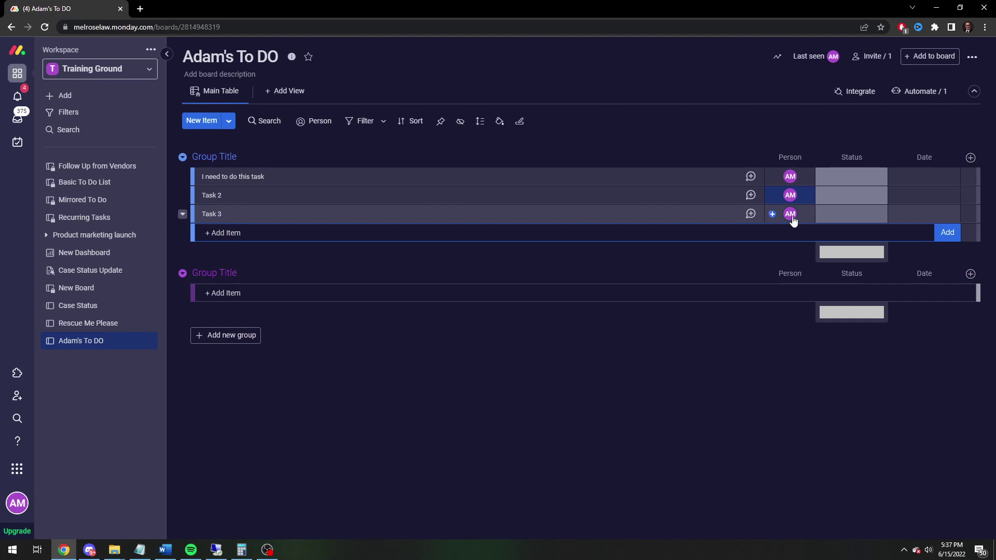
{"action": "left_click", "coordinate": [601, 450]}
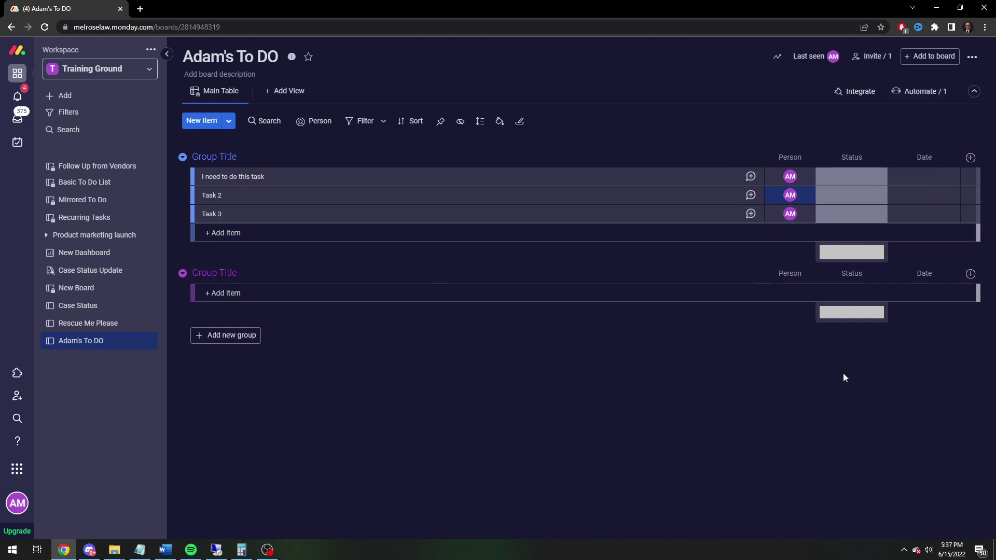
- Delete the board's existing assign-creator automation
{"action": "left_click", "coordinate": [922, 92]}
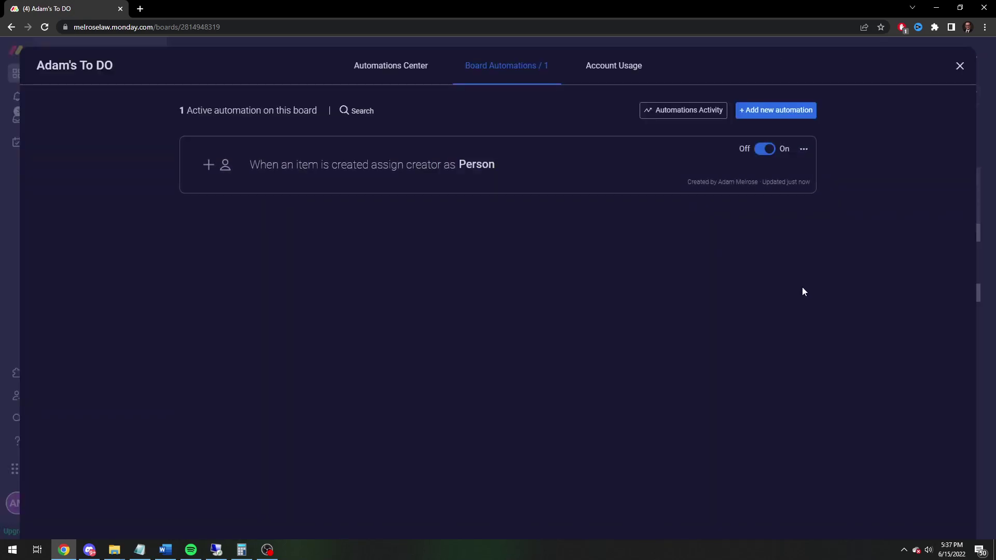
{"action": "left_click", "coordinate": [804, 148]}
{"action": "left_click", "coordinate": [729, 234]}
{"action": "left_click", "coordinate": [775, 162]}
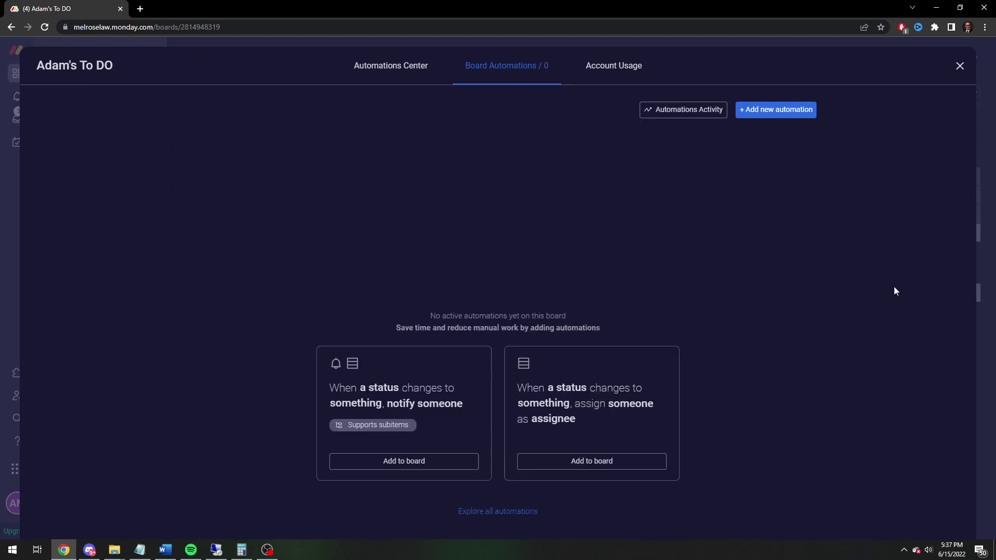
{"action": "left_click", "coordinate": [960, 66]}
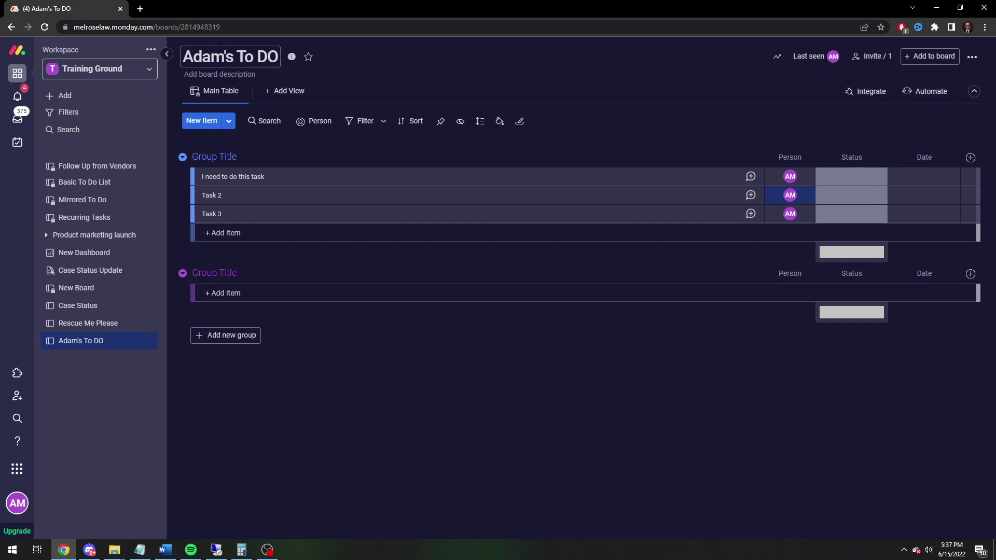
- Start a custom automation triggered when an item is created
{"action": "left_click", "coordinate": [928, 92]}
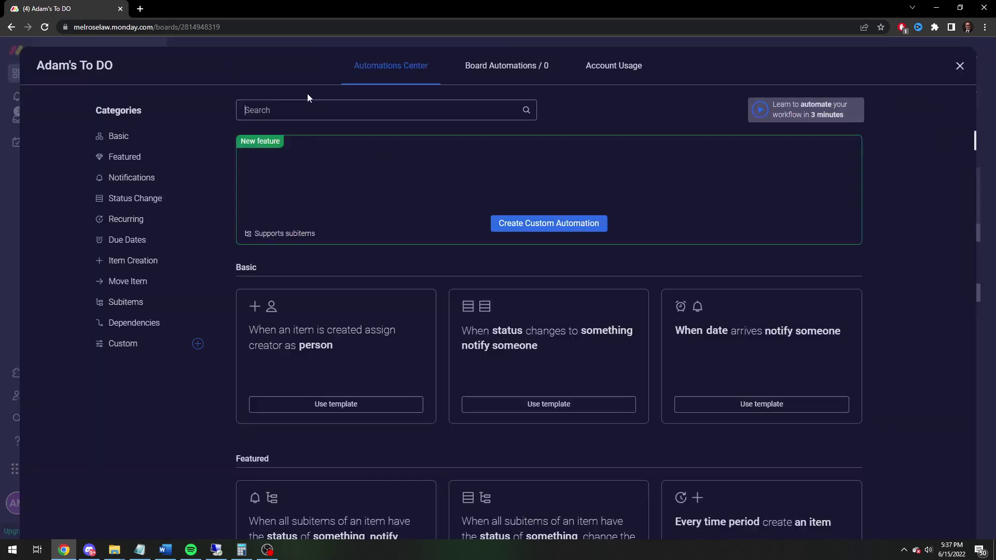
{"action": "left_click", "coordinate": [516, 224]}
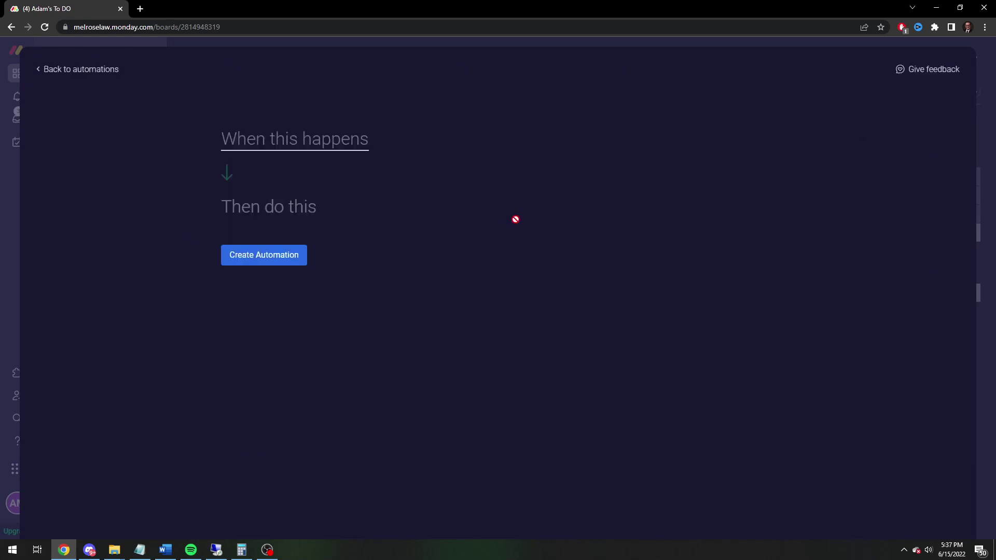
{"action": "left_click", "coordinate": [293, 141]}
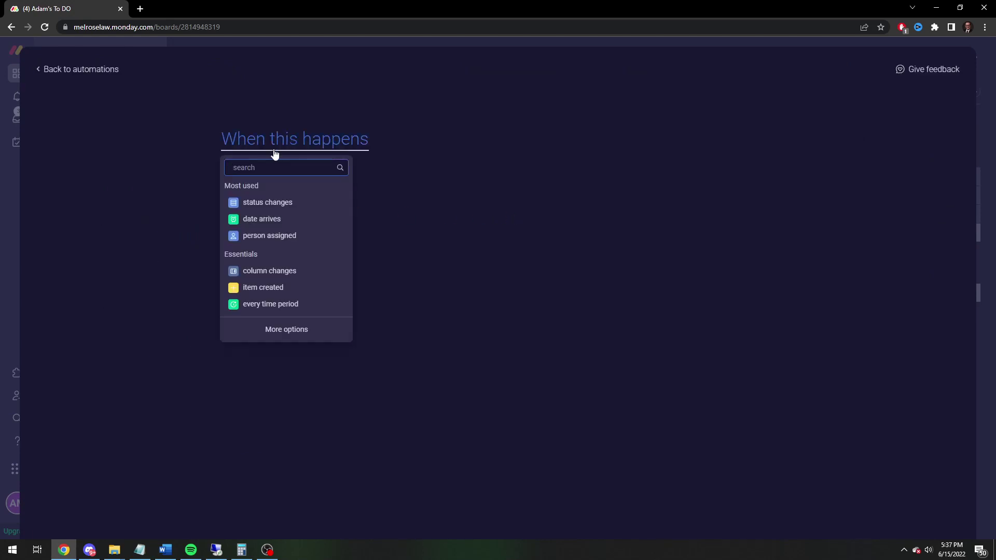
{"action": "type", "text": "create"}
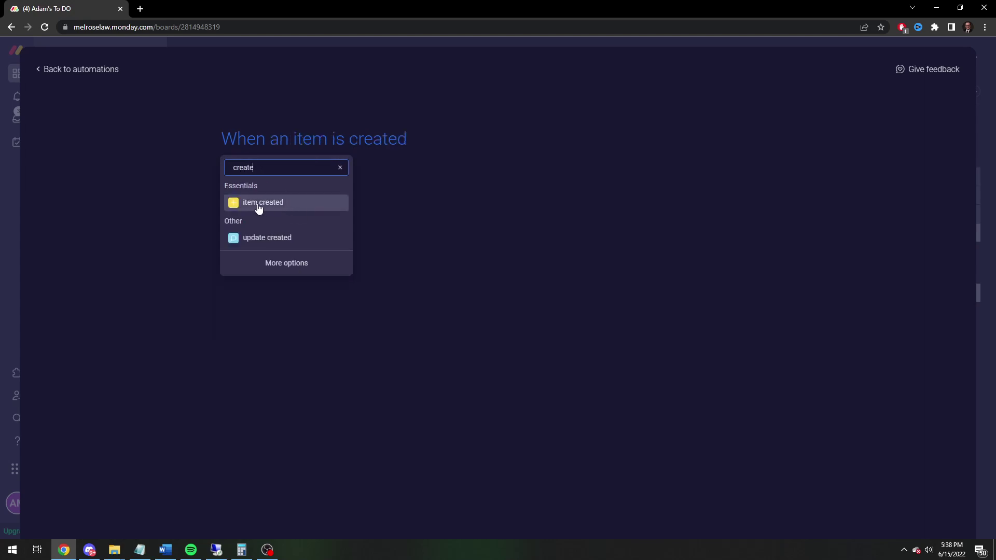
{"action": "left_click", "coordinate": [258, 208]}
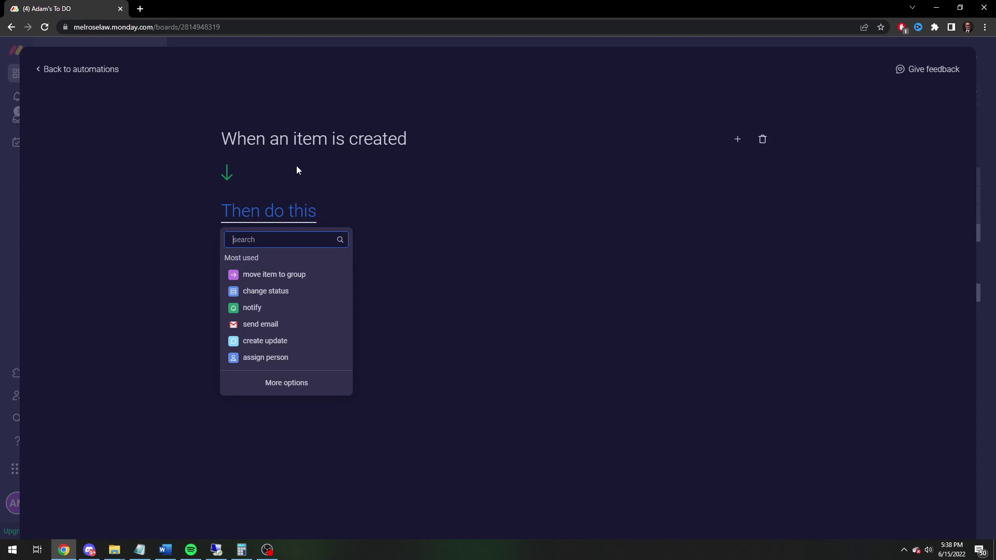
- Set its action to assign a chosen team member to the Person column
{"action": "type", "text": "assign"}
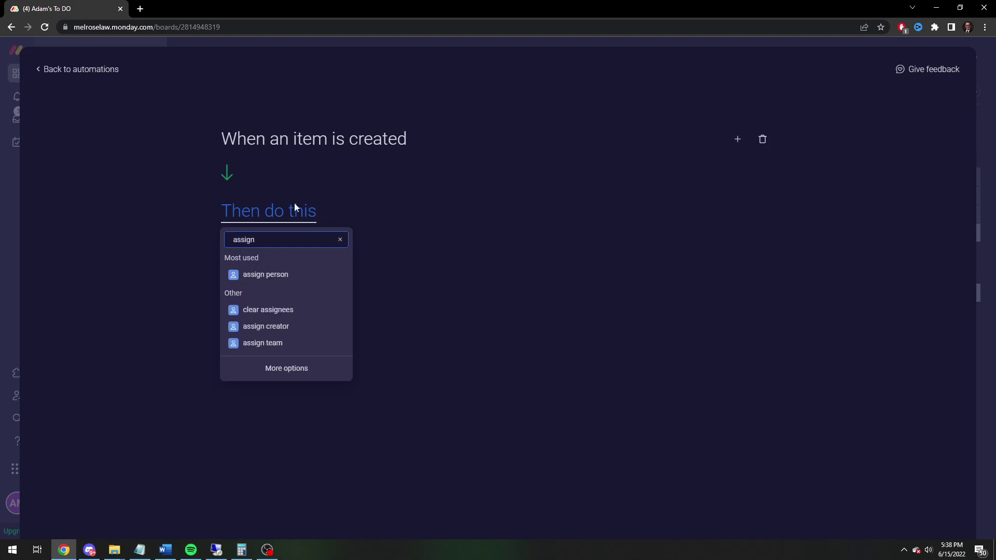
{"action": "left_click", "coordinate": [340, 239]}
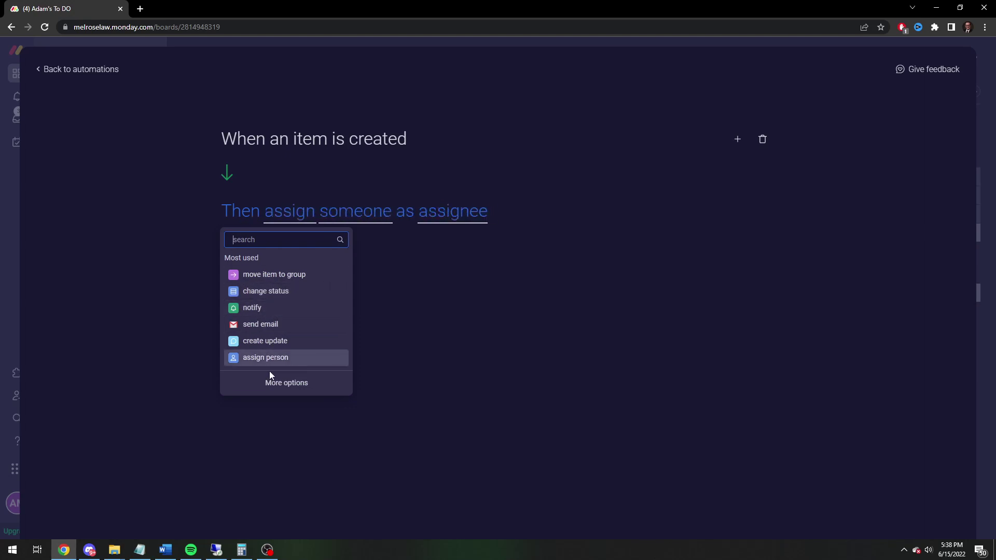
{"action": "left_click", "coordinate": [270, 390]}
{"action": "scroll", "coordinate": [885, 311], "scroll_direction": "down", "scroll_amount": 10}
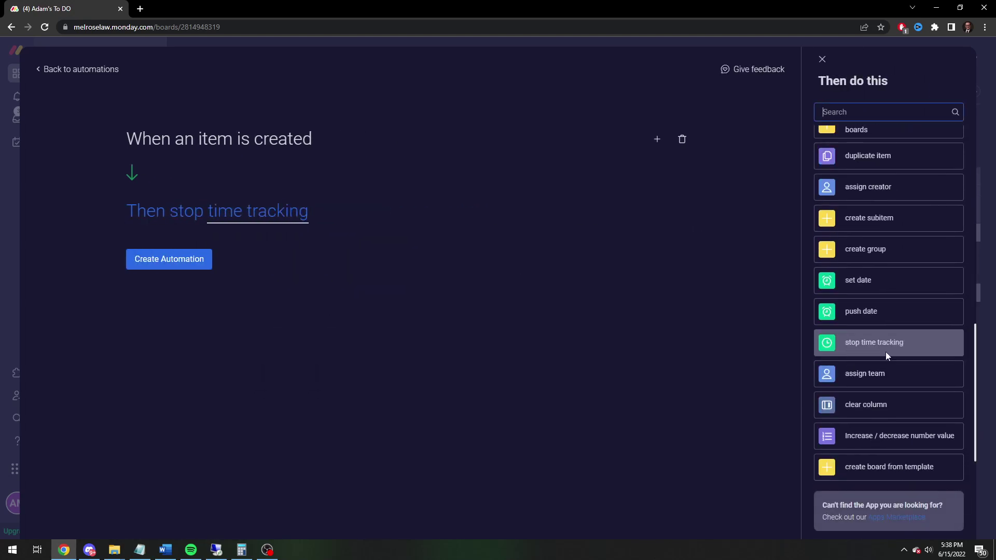
{"action": "scroll", "coordinate": [891, 359], "scroll_direction": "up", "scroll_amount": 8}
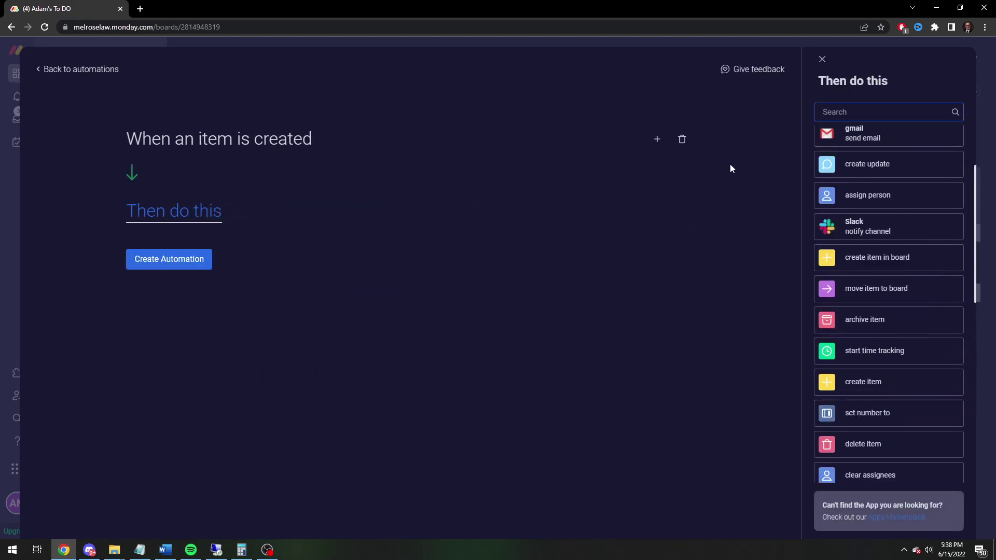
{"action": "left_click", "coordinate": [199, 215]}
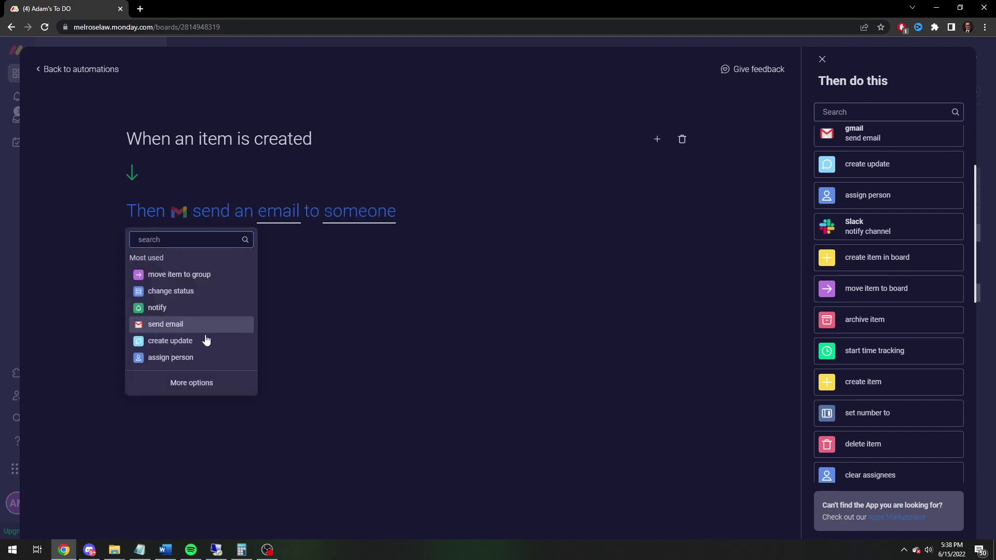
{"action": "left_click", "coordinate": [165, 358]}
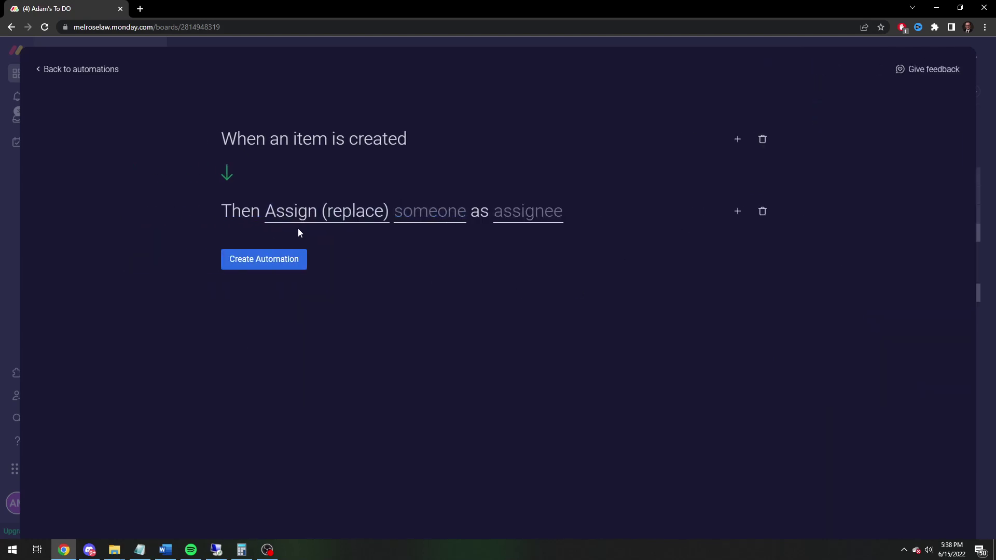
{"action": "left_click", "coordinate": [419, 219]}
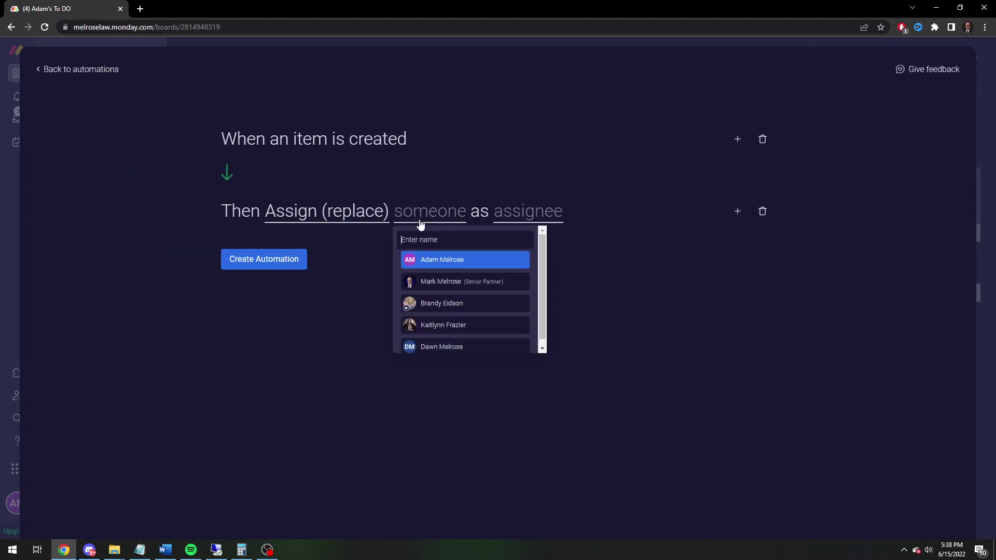
{"action": "left_click", "coordinate": [431, 260]}
{"action": "left_click", "coordinate": [573, 222]}
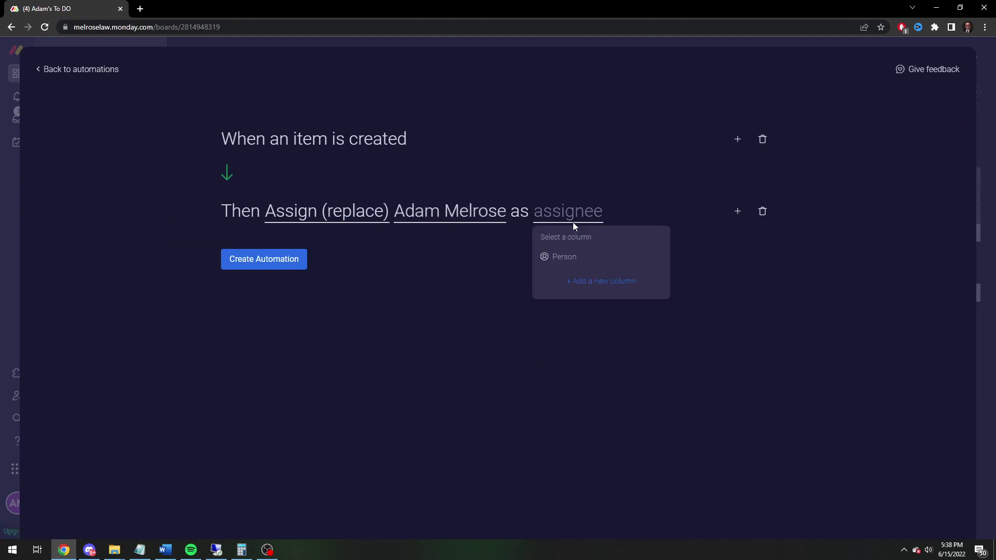
{"action": "left_click", "coordinate": [564, 257]}
- Create the custom assign-on-create automation, add Task 4, and check the saved automation
{"action": "left_click", "coordinate": [262, 267]}
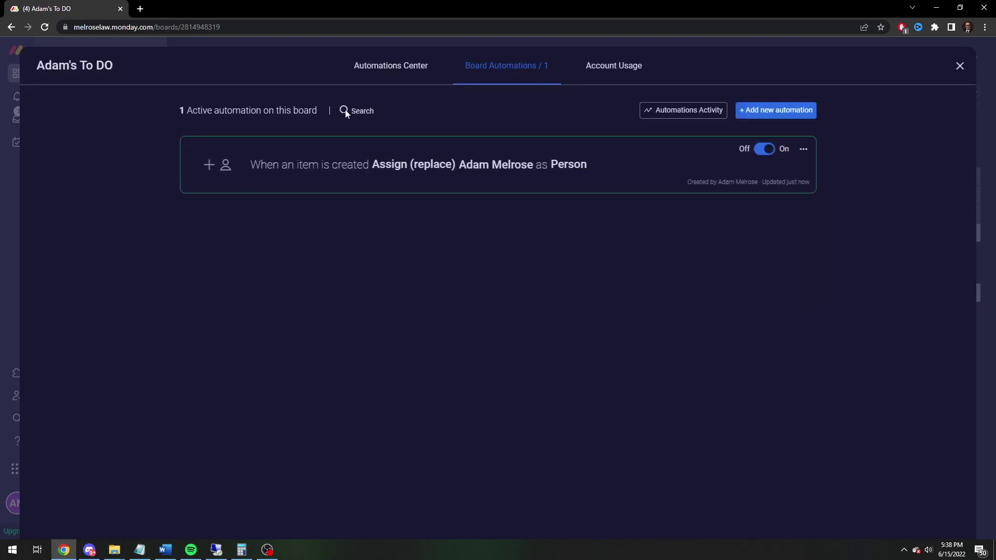
{"action": "left_click", "coordinate": [960, 66]}
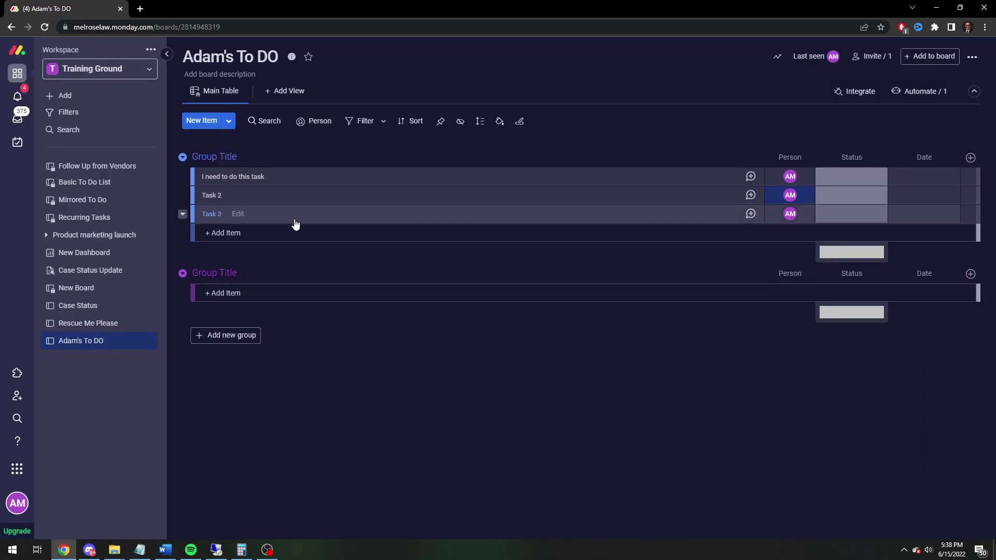
{"action": "left_click", "coordinate": [271, 232]}
{"action": "type", "text": "Task 4"}
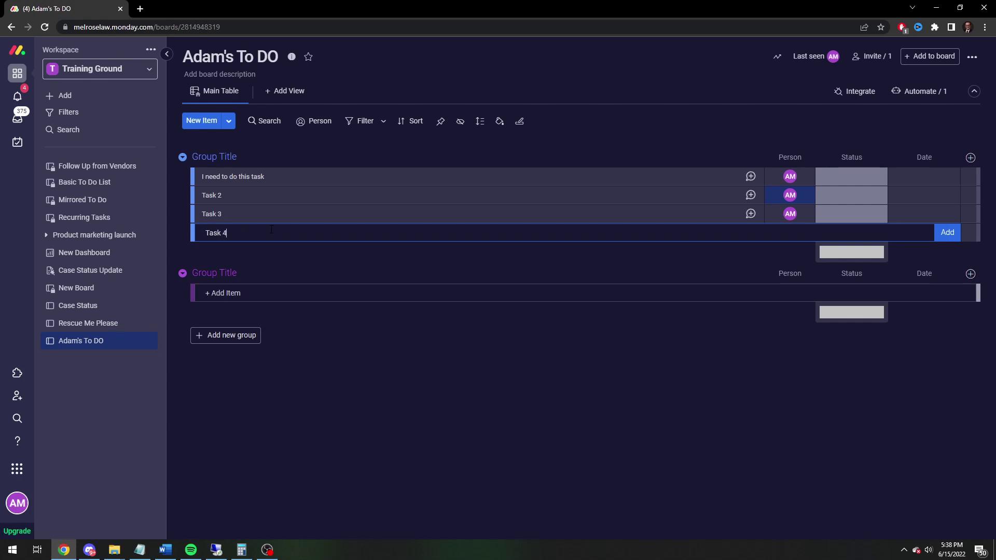
{"action": "key", "text": "Return"}
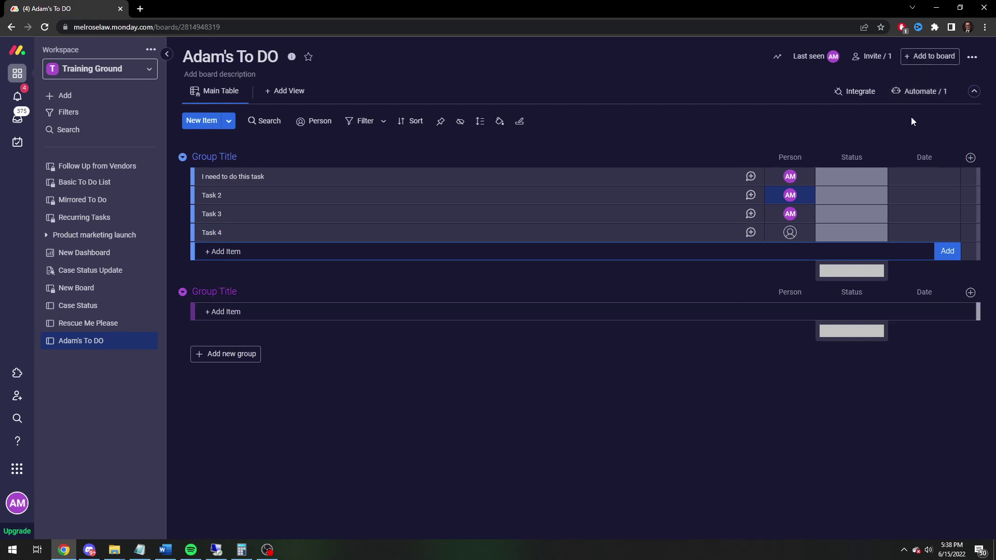
{"action": "left_click", "coordinate": [920, 92]}
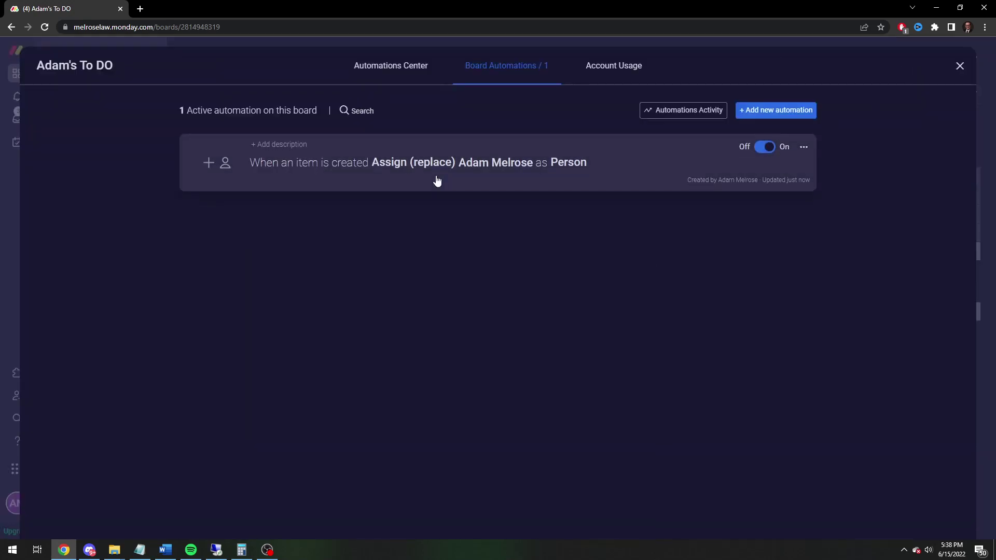
{"action": "left_click", "coordinate": [959, 66]}
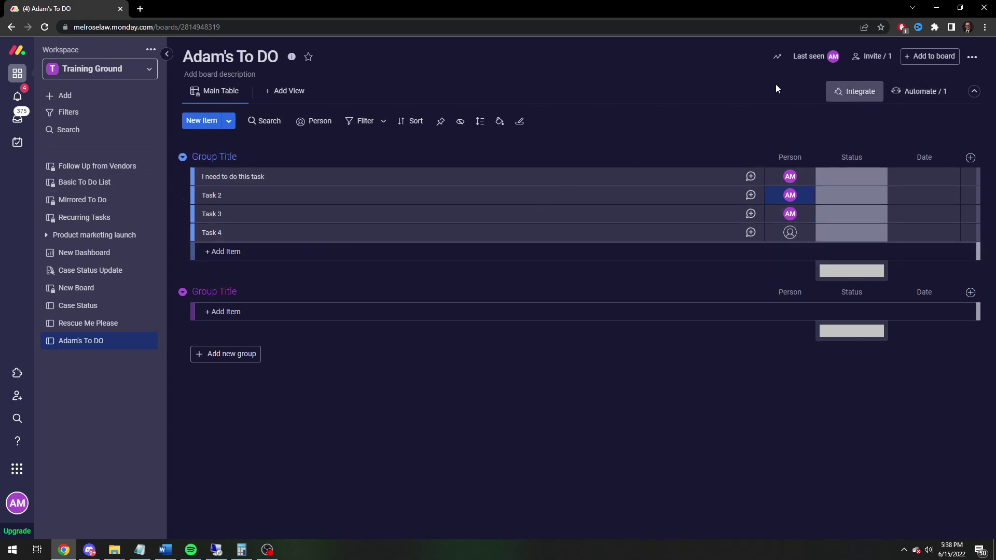
- Rename the board to 'Everyone's To DO'
{"action": "double_click", "coordinate": [222, 157]}
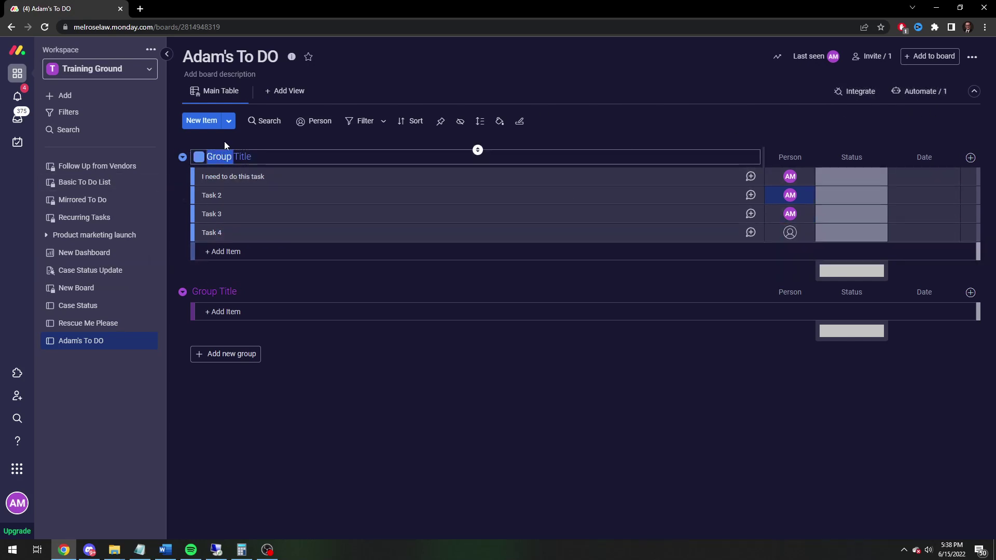
{"action": "double_click", "coordinate": [220, 57]}
{"action": "type", "text": "Everyone's"}
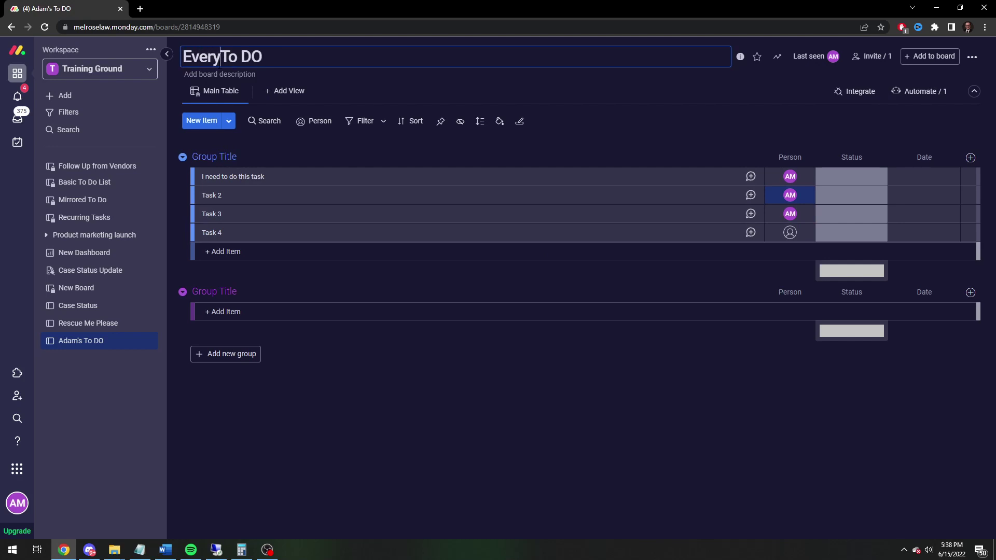
{"action": "key", "text": "Return"}
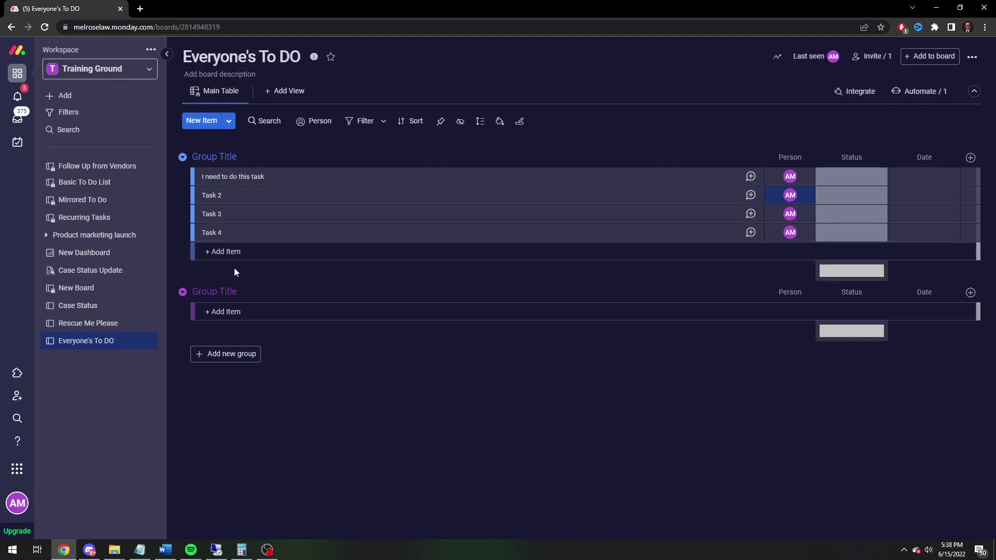
- Retitle the first and second groups with each assignee's first name
{"action": "left_click", "coordinate": [476, 153]}
{"action": "type", "text": "Adam"}
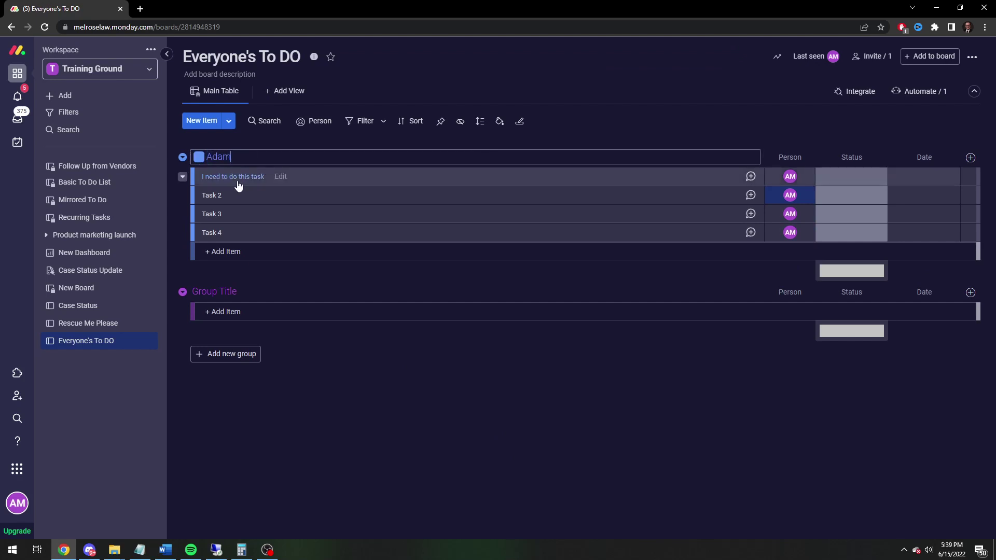
{"action": "left_click", "coordinate": [475, 285]}
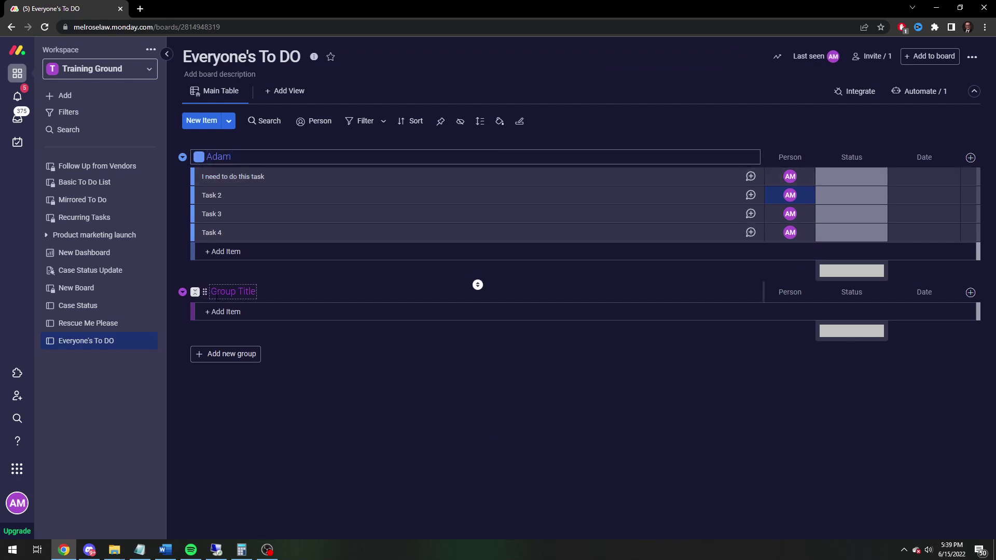
{"action": "left_click", "coordinate": [220, 291]}
{"action": "triple_click", "coordinate": [243, 292]}
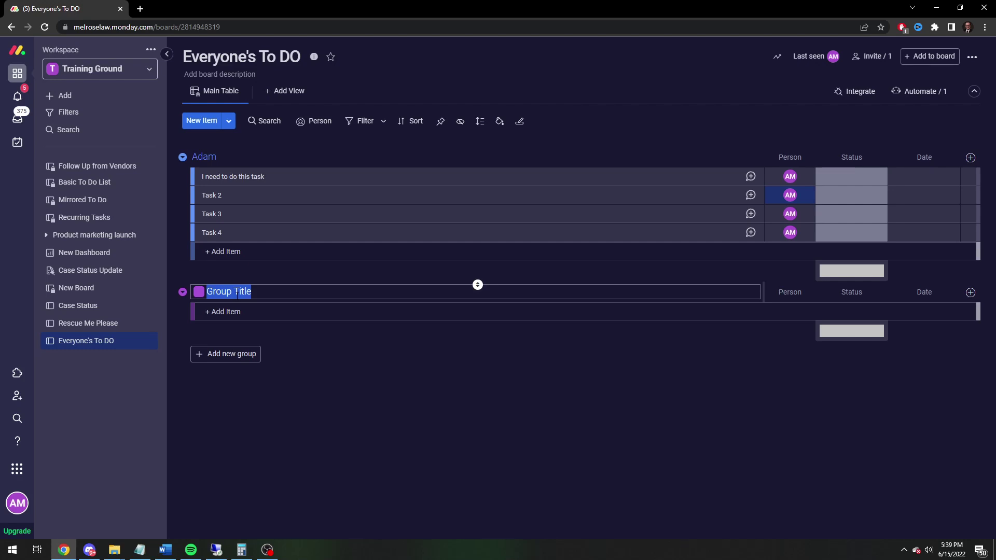
{"action": "type", "text": "Mark"}
{"action": "left_click", "coordinate": [422, 412]}
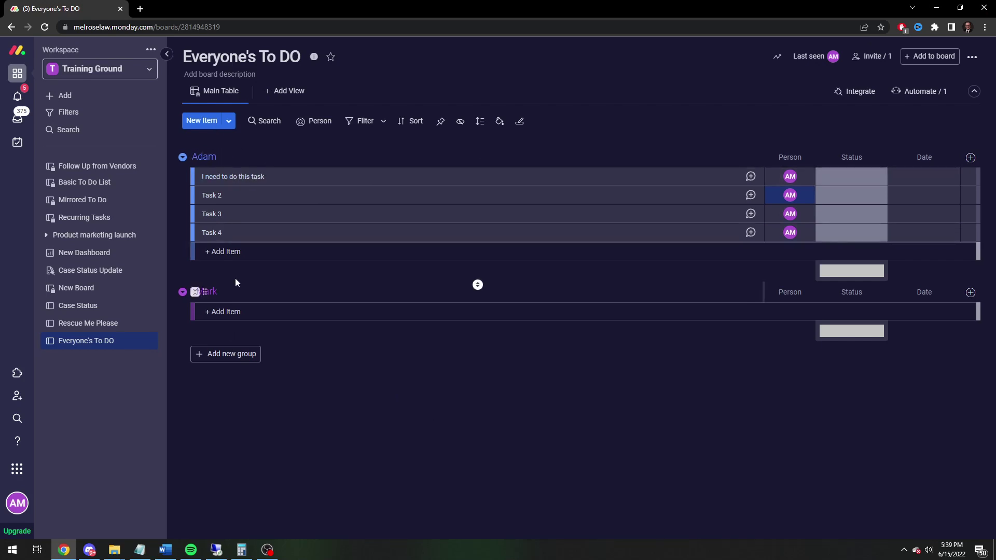
- Start a new automation triggered when an item is created in the second group
{"action": "left_click", "coordinate": [918, 98]}
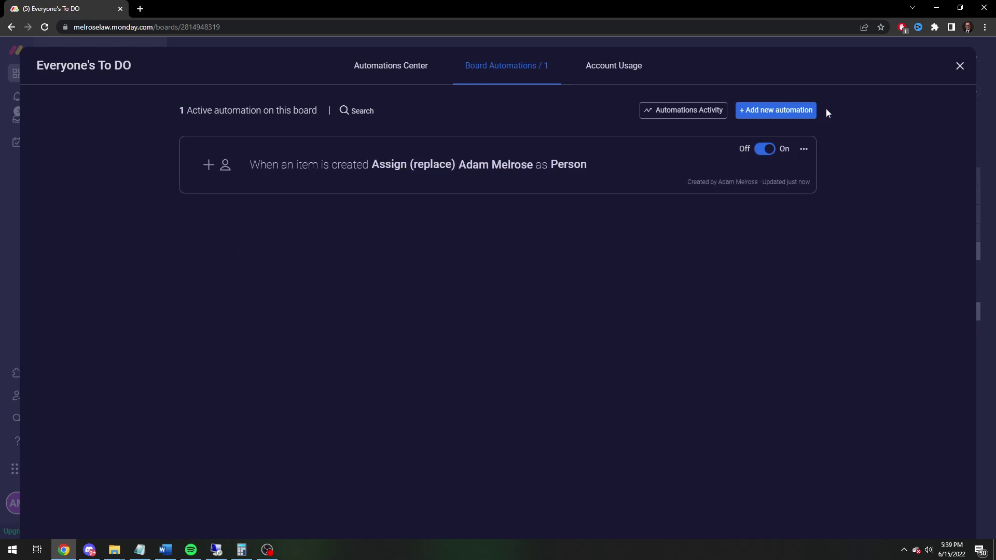
{"action": "left_click", "coordinate": [758, 116]}
{"action": "left_click", "coordinate": [304, 146]}
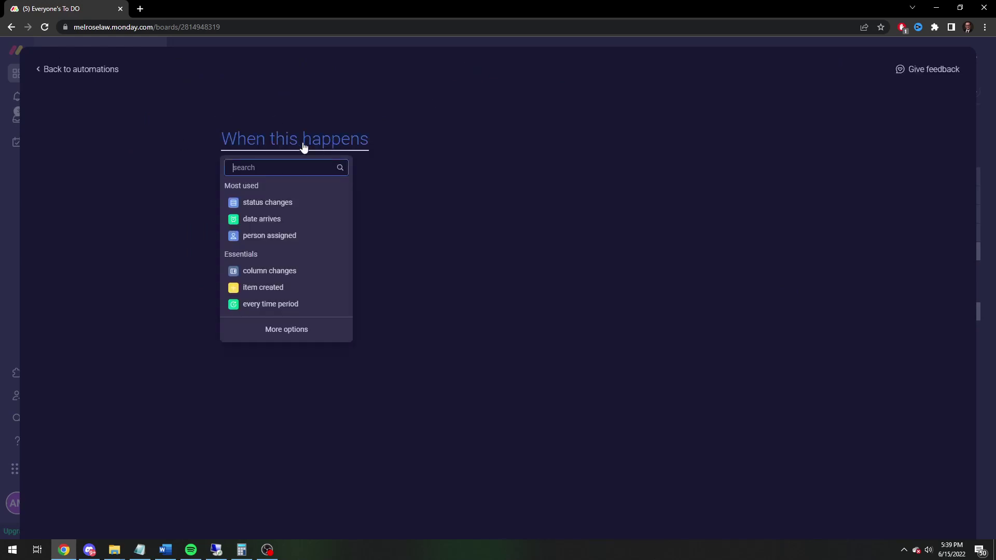
{"action": "left_click", "coordinate": [259, 287]}
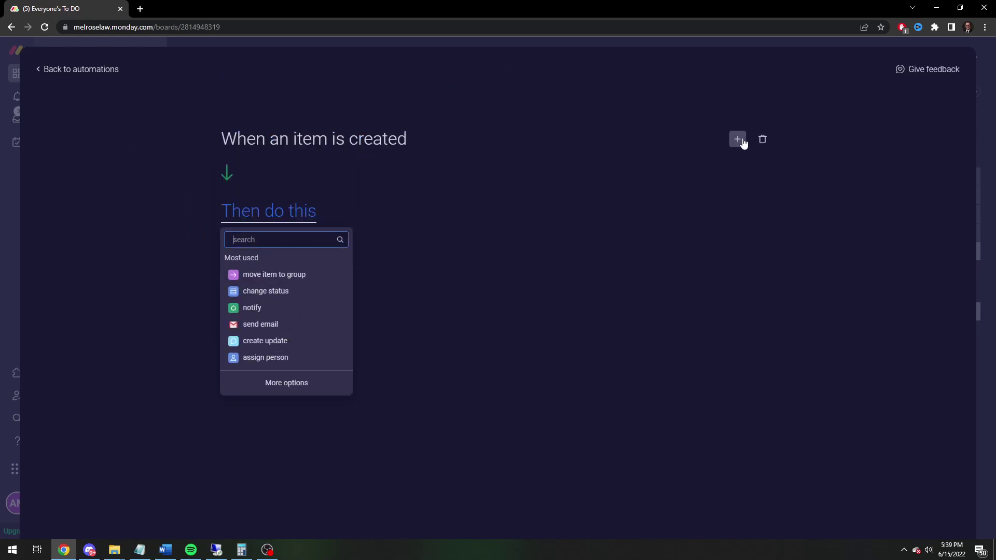
{"action": "left_click", "coordinate": [698, 202]}
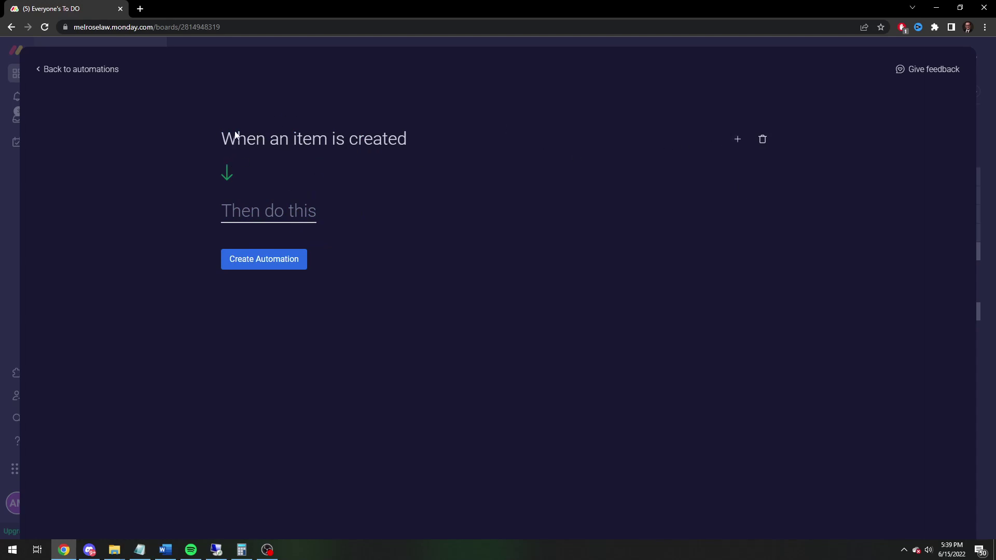
{"action": "left_click", "coordinate": [737, 139]}
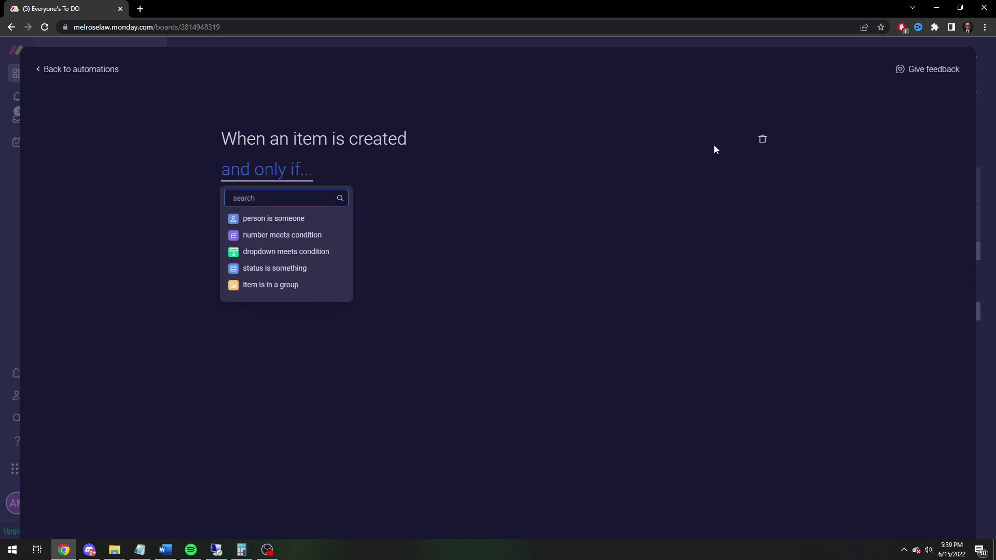
{"action": "left_click", "coordinate": [276, 286]}
{"action": "left_click", "coordinate": [430, 175]}
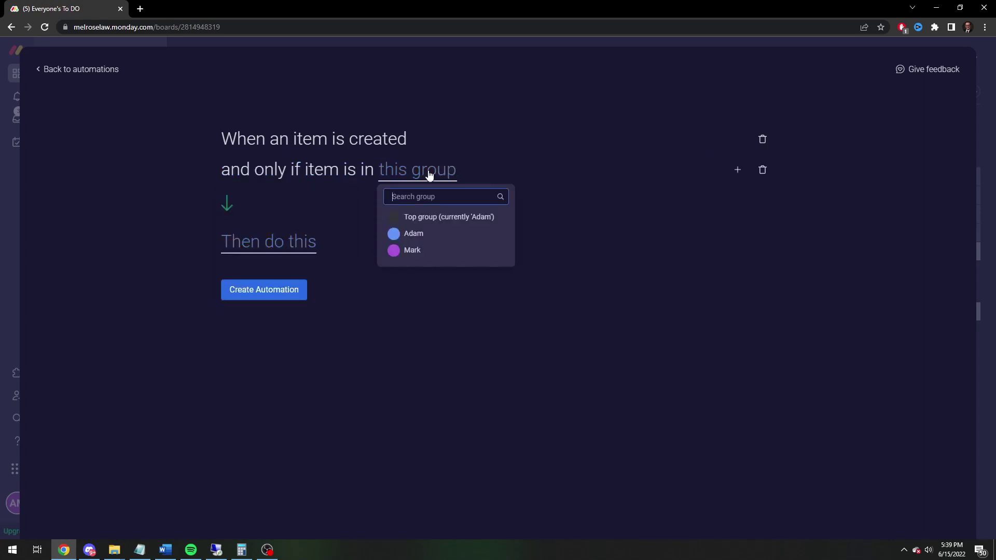
{"action": "left_click", "coordinate": [407, 256]}
- Set its action to assign that group's matching person to the Person column, then create it
{"action": "left_click", "coordinate": [269, 243]}
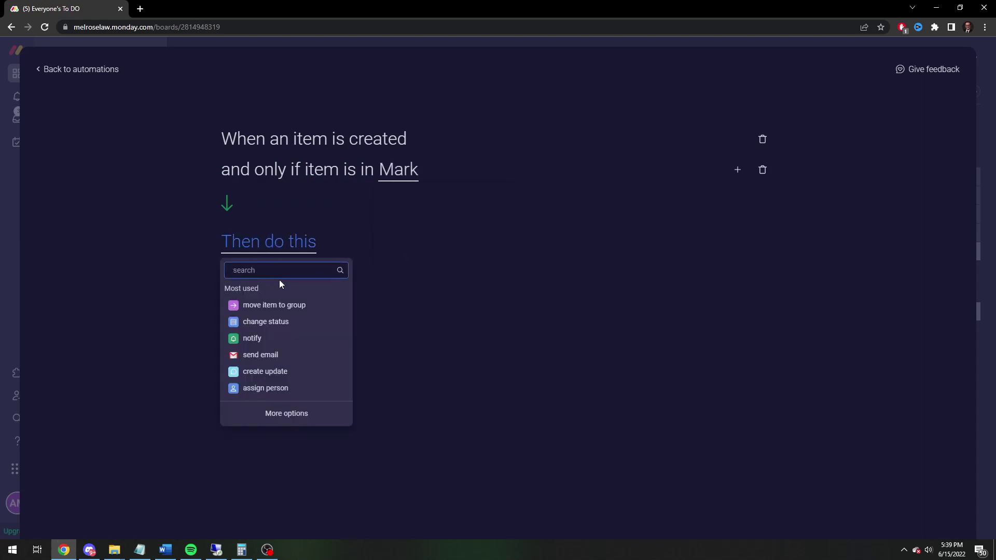
{"action": "type", "text": "Mark"}
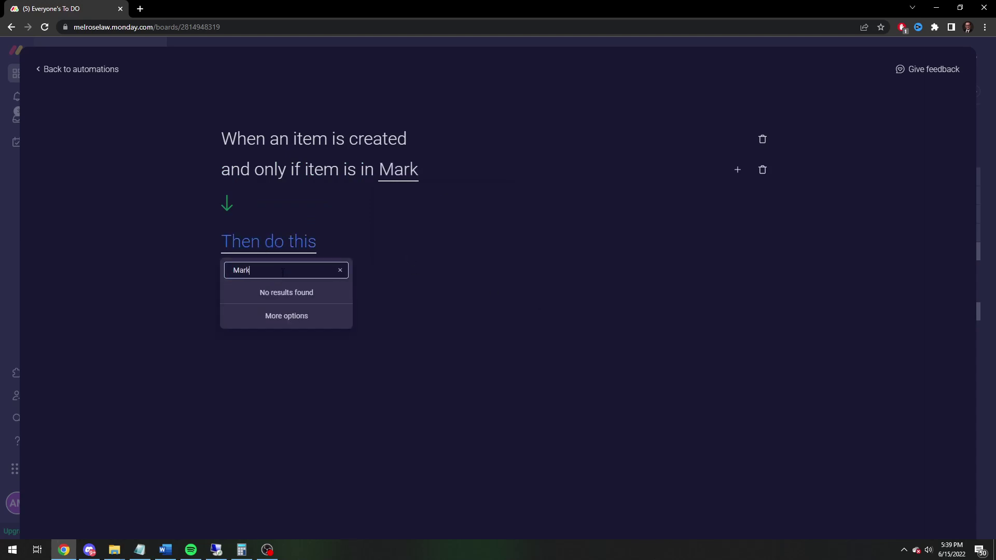
{"action": "key", "text": "BackSpace"}
{"action": "key", "text": "BackSpace"}
{"action": "type", "text": "a"}
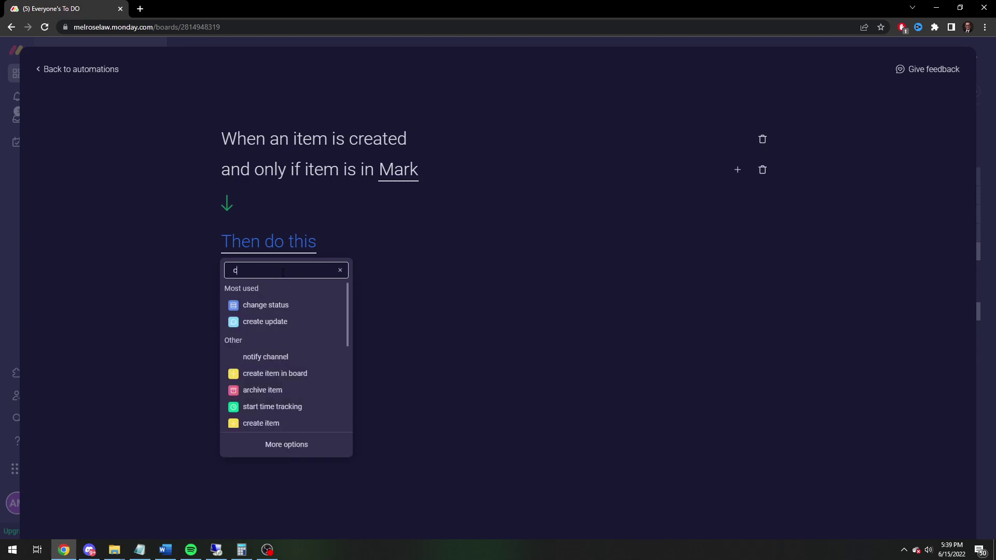
{"action": "type", "text": "ssign"}
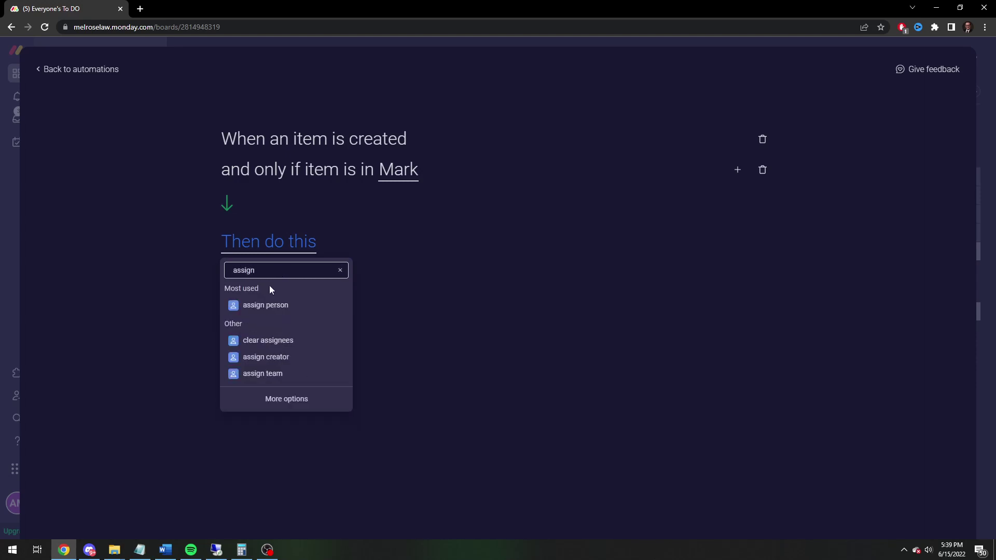
{"action": "left_click", "coordinate": [266, 305]}
{"action": "left_click", "coordinate": [440, 256]}
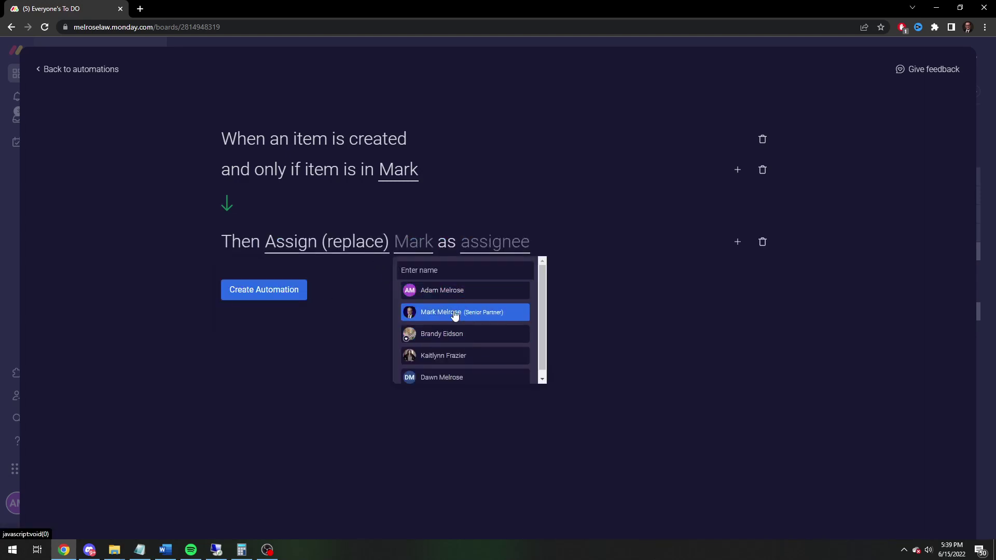
{"action": "left_click", "coordinate": [455, 314]}
{"action": "left_click", "coordinate": [548, 244]}
{"action": "left_click", "coordinate": [581, 287]}
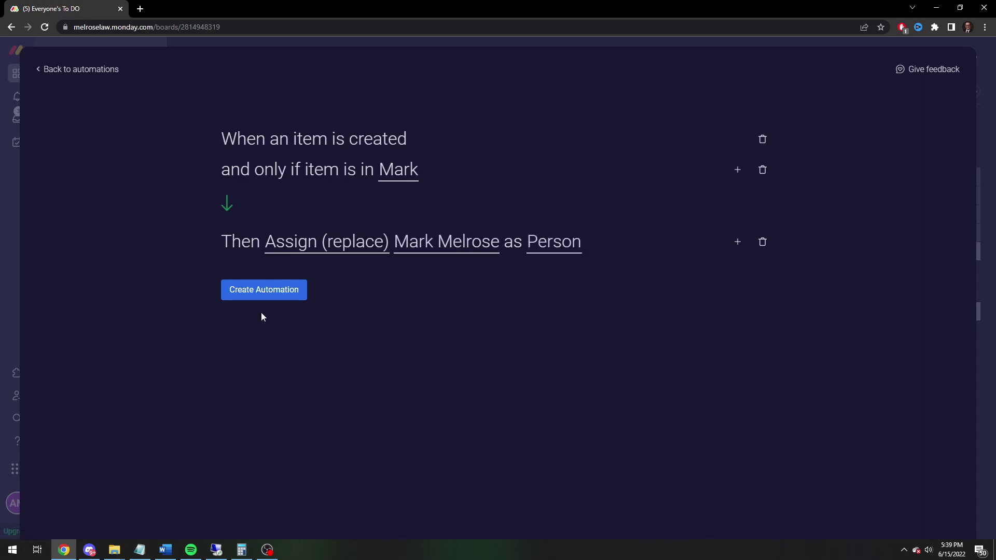
{"action": "left_click", "coordinate": [264, 289]}
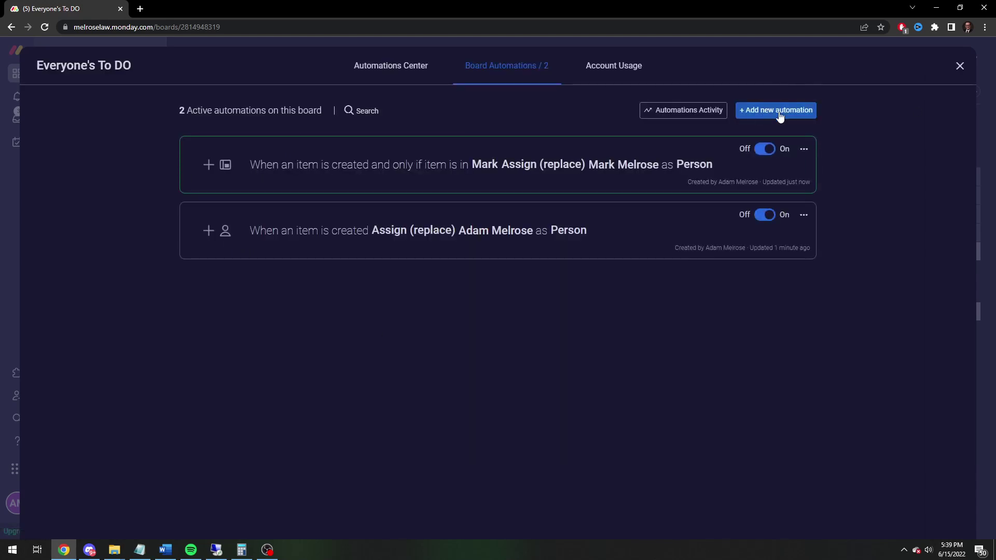
- Start a new automation triggered when an item is created, only if it is in the Adam group
{"action": "left_click", "coordinate": [778, 110]}
{"action": "left_click", "coordinate": [337, 148]}
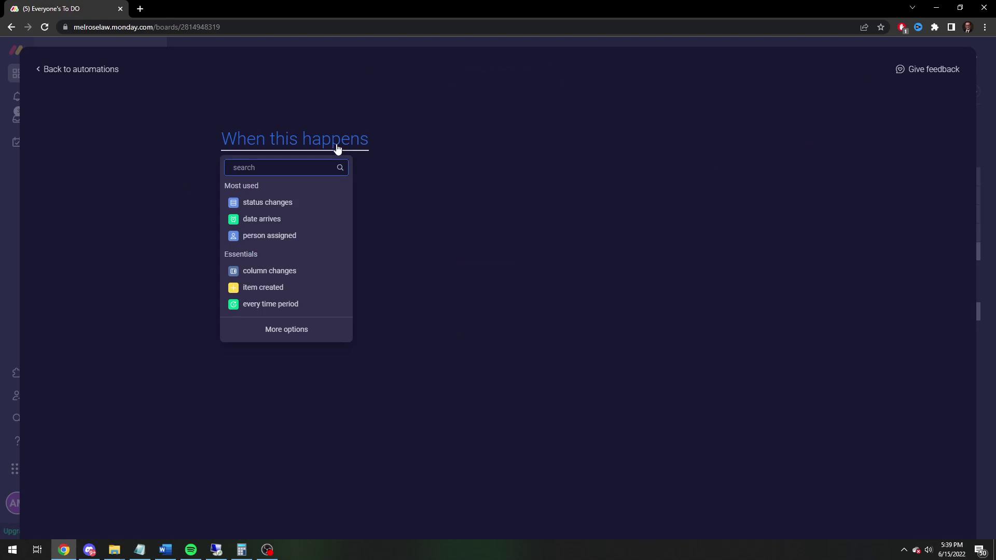
{"action": "type", "text": "item"}
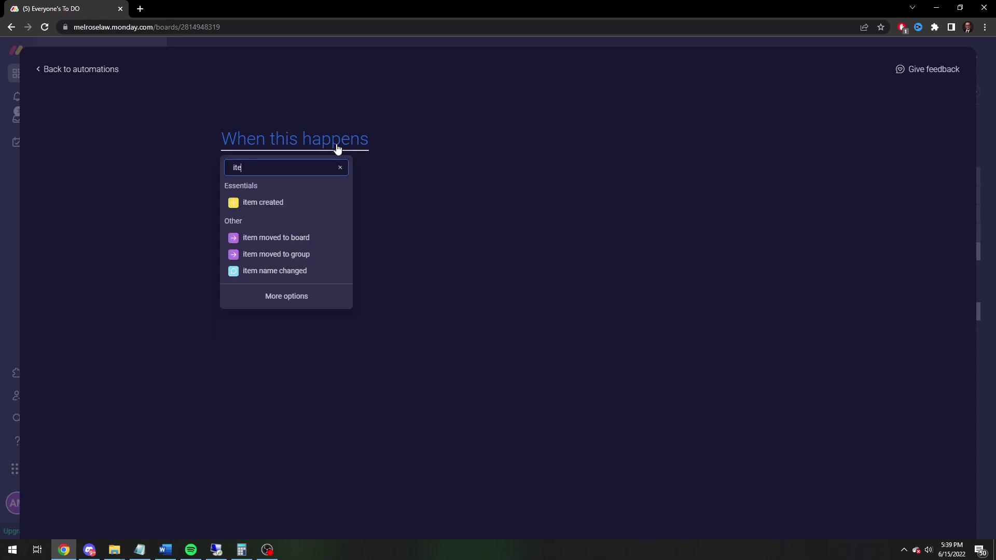
{"action": "left_click", "coordinate": [265, 200]}
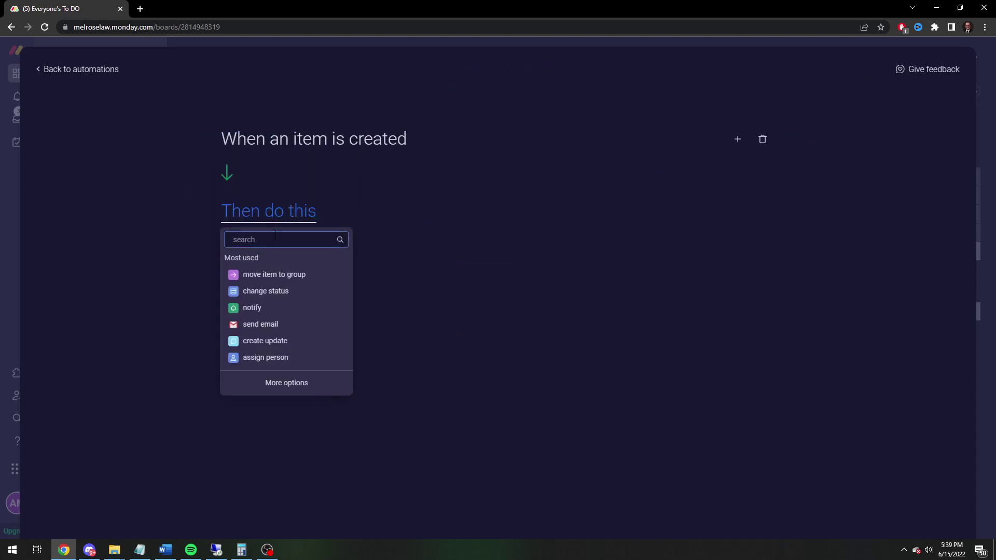
{"action": "type", "text": "assign"}
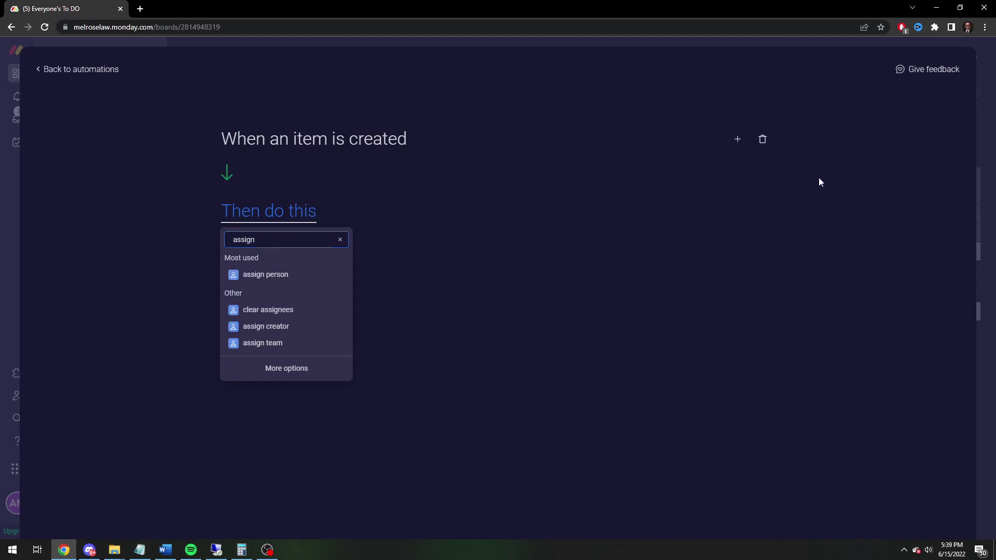
{"action": "left_click", "coordinate": [739, 138]}
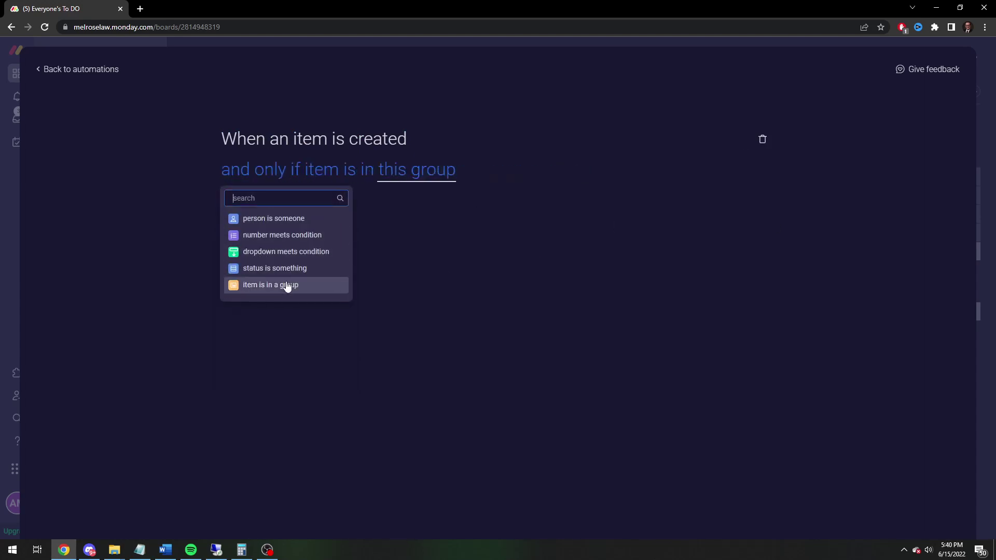
{"action": "left_click", "coordinate": [286, 286]}
{"action": "left_click", "coordinate": [431, 177]}
{"action": "left_click", "coordinate": [424, 234]}
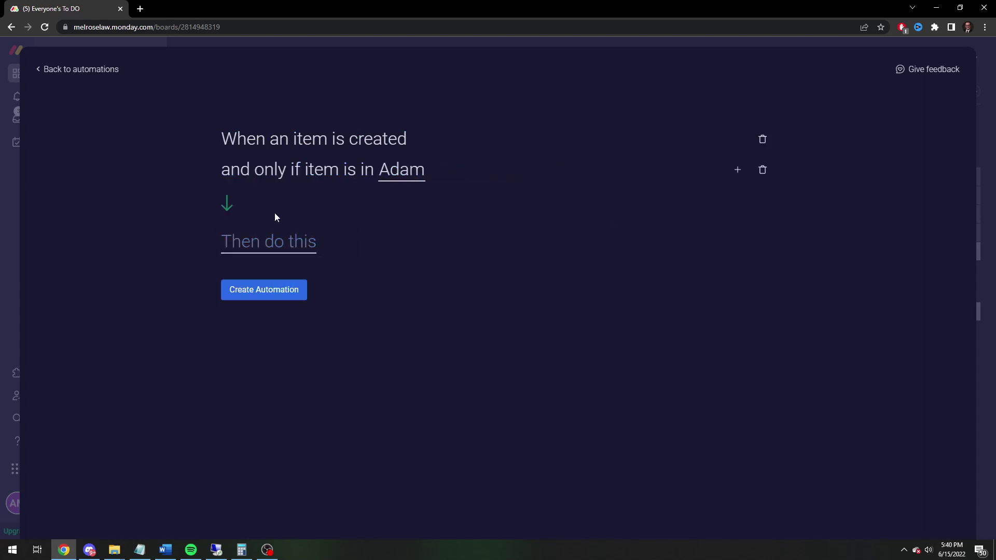
- Make the action assign Adam's user to the Person column
{"action": "left_click", "coordinate": [262, 249]}
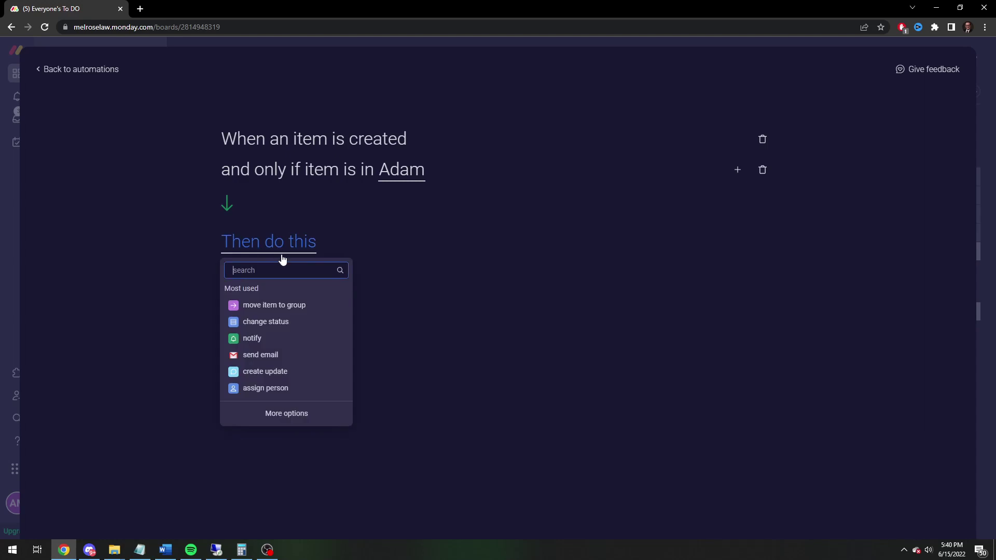
{"action": "type", "text": "assign"}
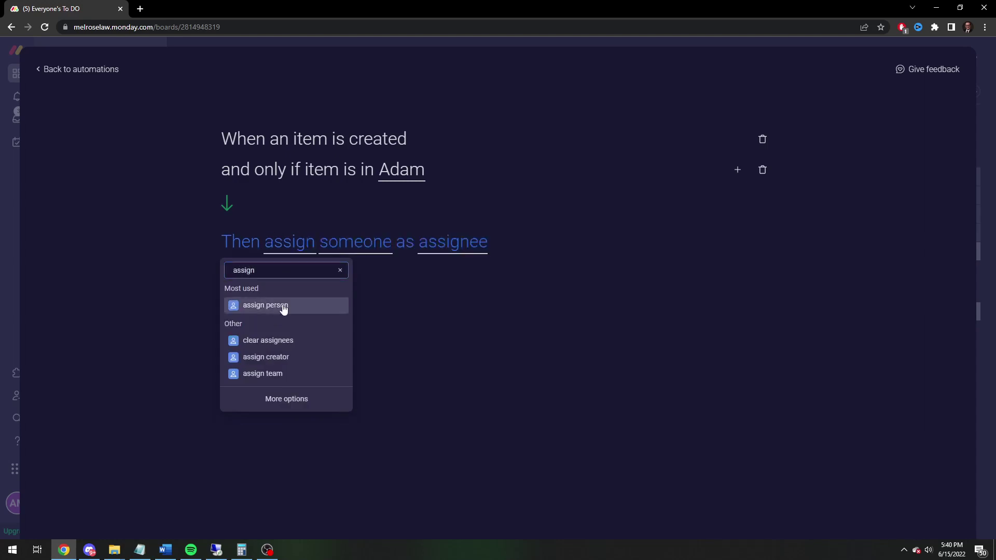
{"action": "left_click", "coordinate": [284, 307]}
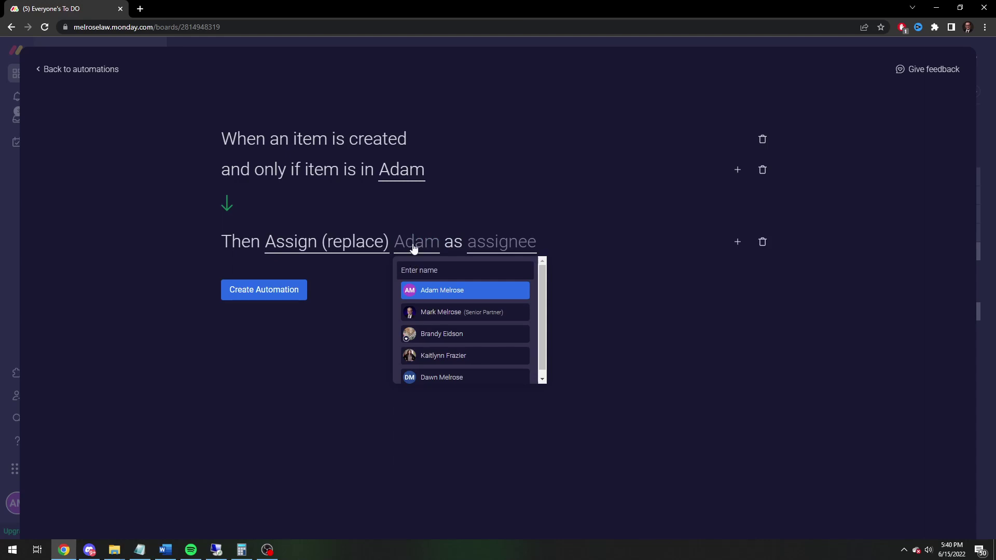
{"action": "left_click", "coordinate": [455, 296]}
{"action": "left_click", "coordinate": [577, 245]}
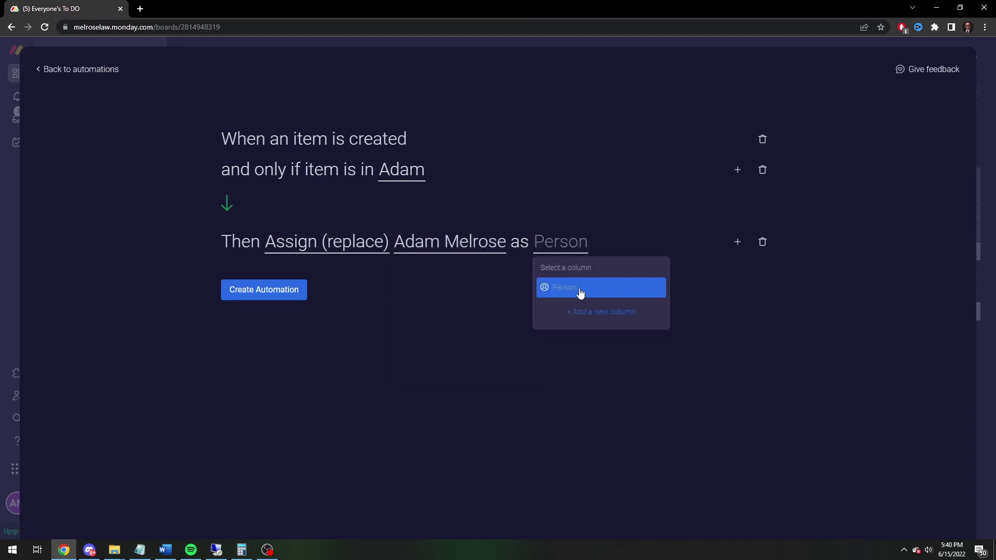
{"action": "left_click", "coordinate": [580, 287]}
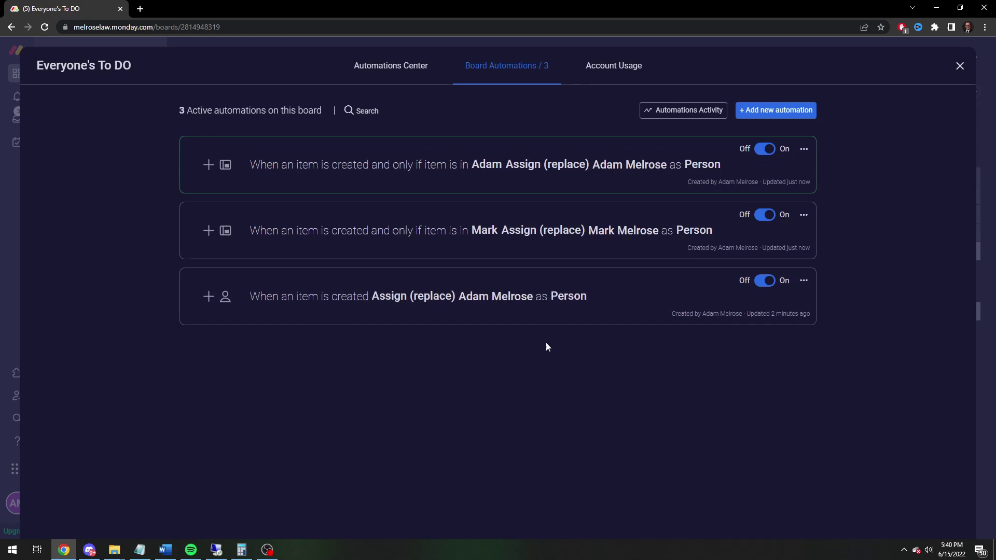
- Delete the old automation that assigned every new item regardless of group
{"action": "left_click", "coordinate": [803, 280]}
{"action": "left_click", "coordinate": [745, 365]}
{"action": "left_click", "coordinate": [781, 292]}
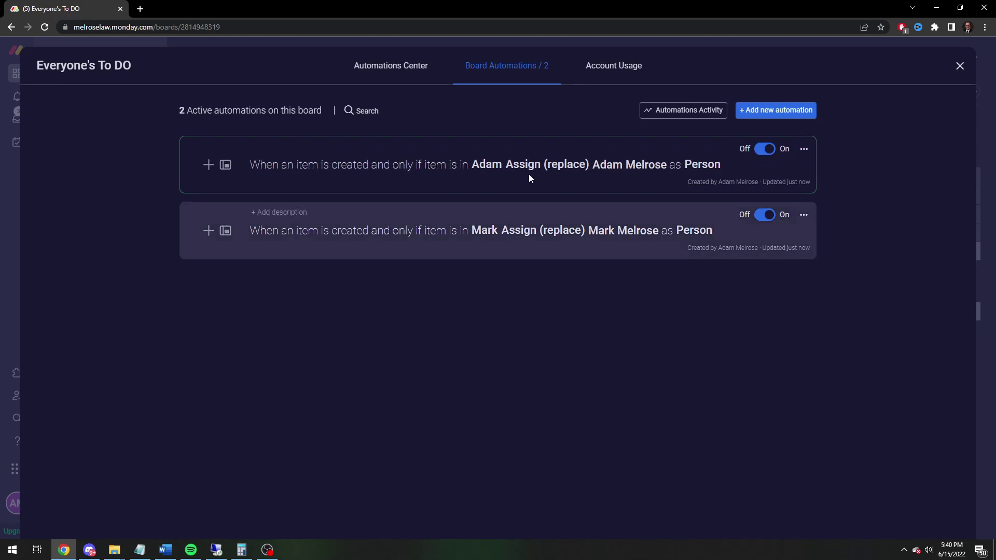
- Back on the board, add item 'Test 5' to the Adam group
{"action": "left_click", "coordinate": [960, 66]}
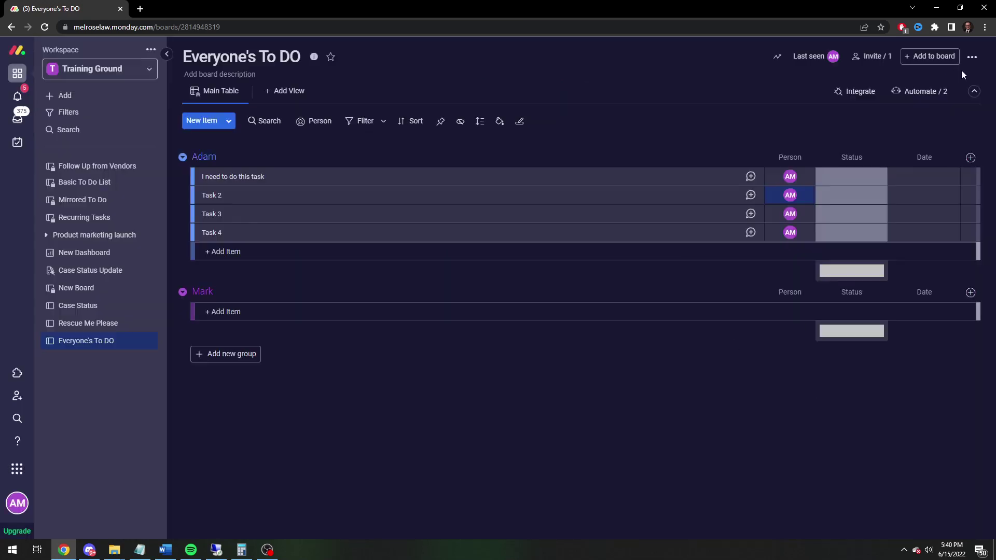
{"action": "left_click", "coordinate": [258, 253]}
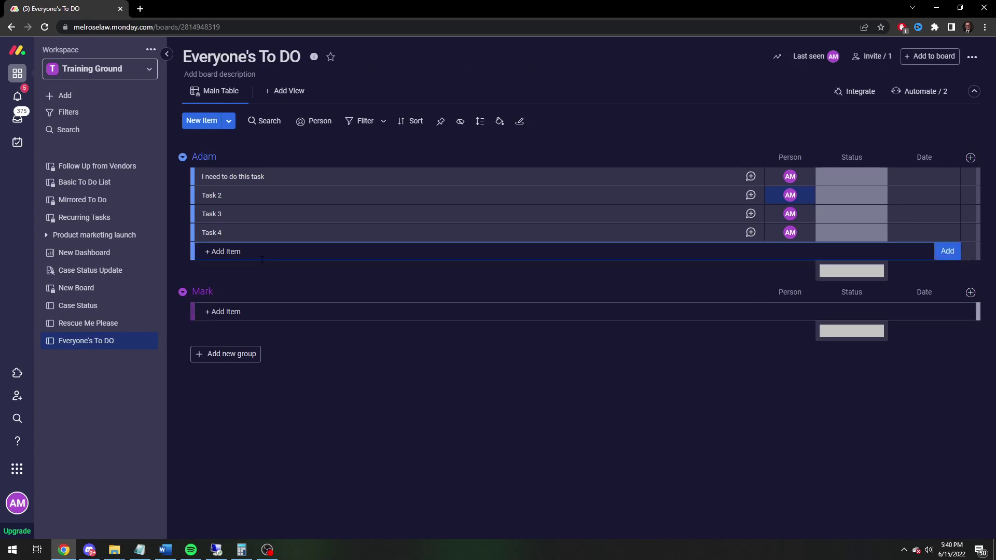
{"action": "type", "text": "Test 5"}
{"action": "key", "text": "Return"}
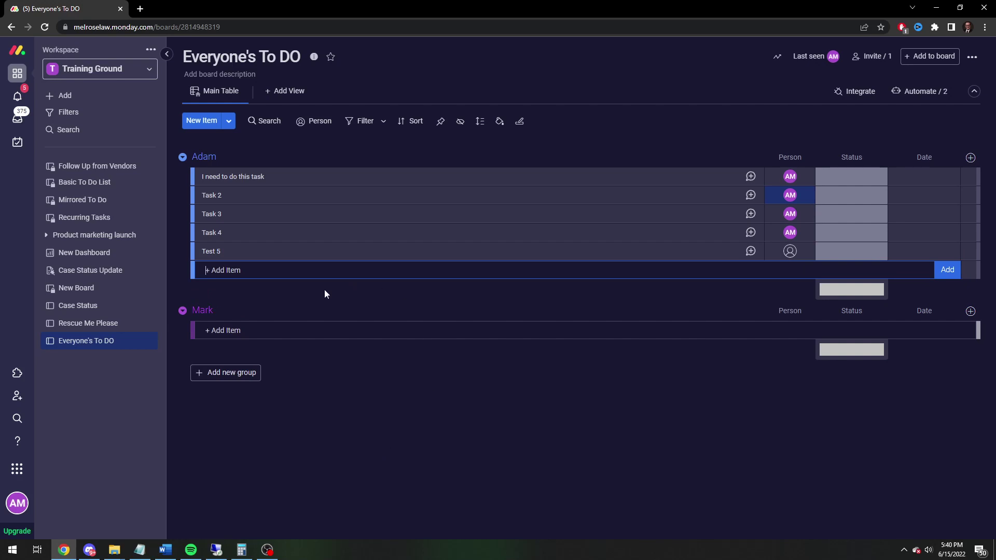
- Add item 'Test 6' to the Mark group
{"action": "left_click", "coordinate": [285, 333]}
{"action": "type", "text": "Test"}
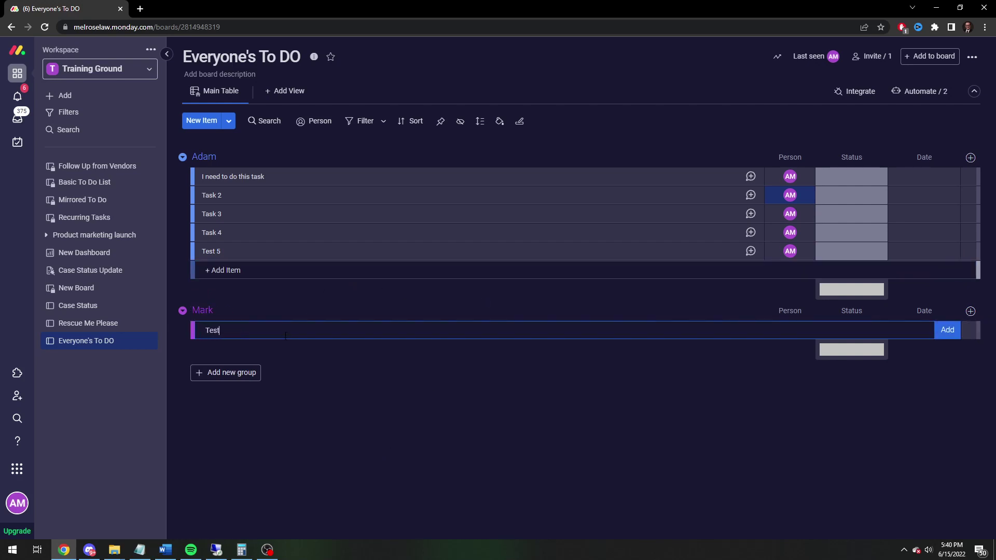
{"action": "type", "text": " 6"}
{"action": "key", "text": "Return"}
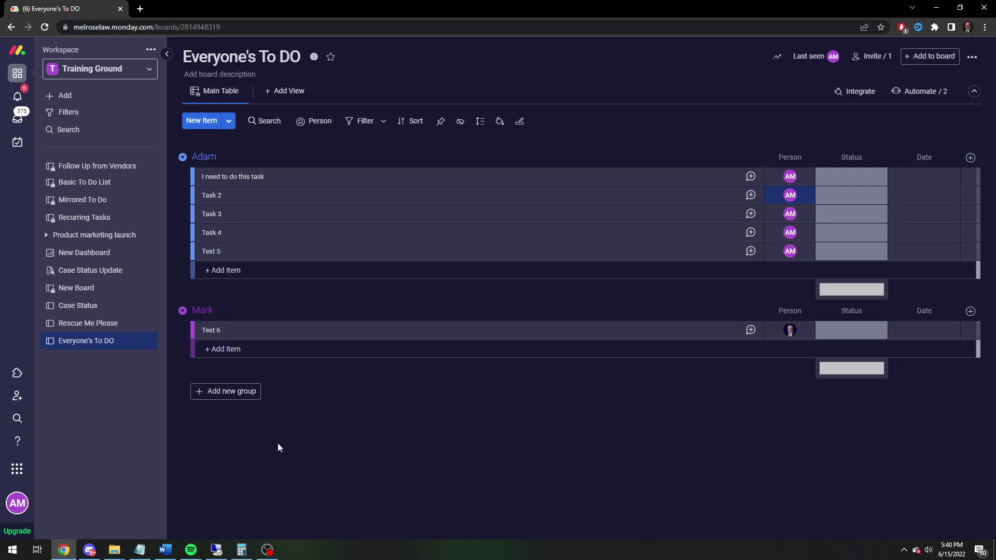
{"action": "left_click", "coordinate": [268, 550]}
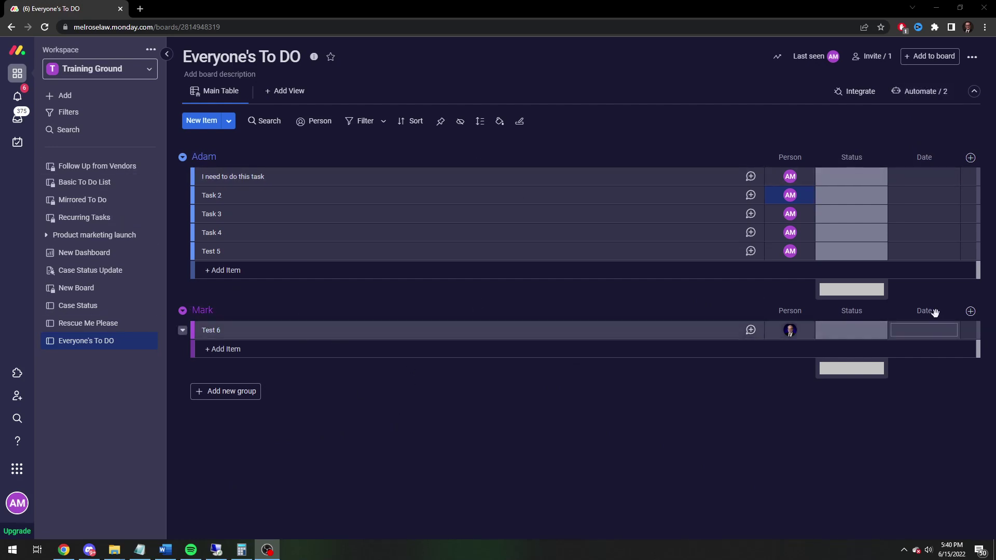
{"action": "left_click", "coordinate": [790, 251]}
{"action": "left_click", "coordinate": [527, 401]}
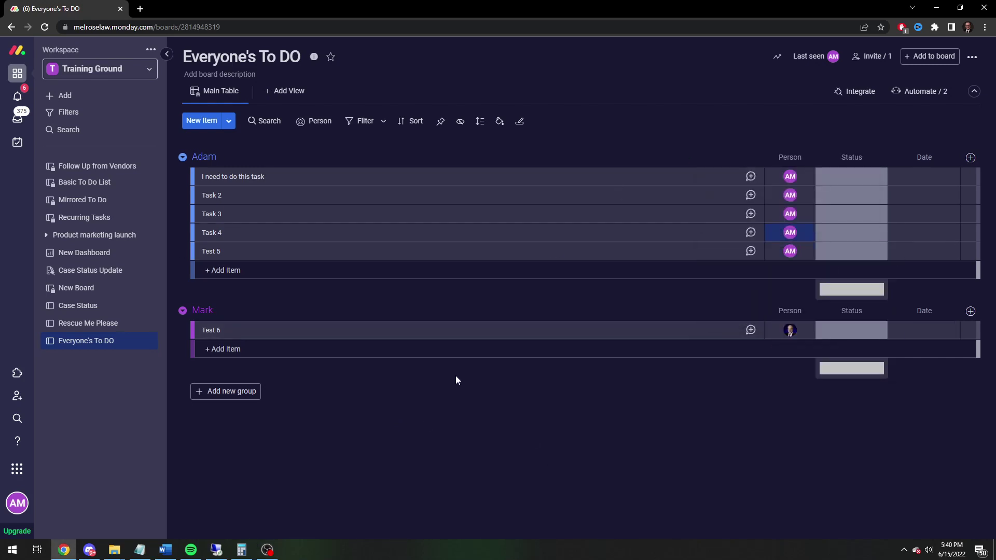